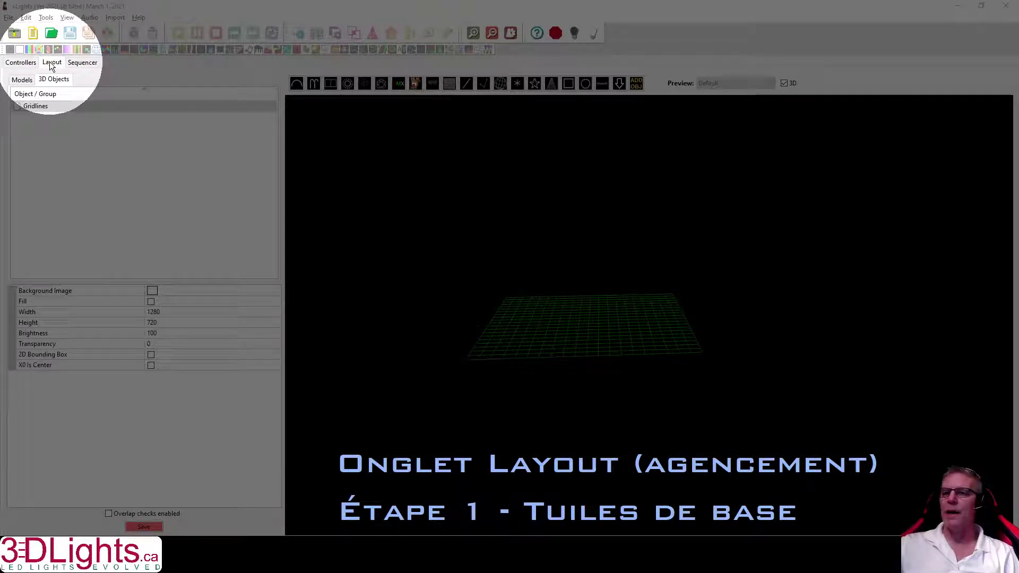
# - Look through the model and 3D object lists, orbit the layout preview and reset its viewpoint
pyautogui.click(21, 81)
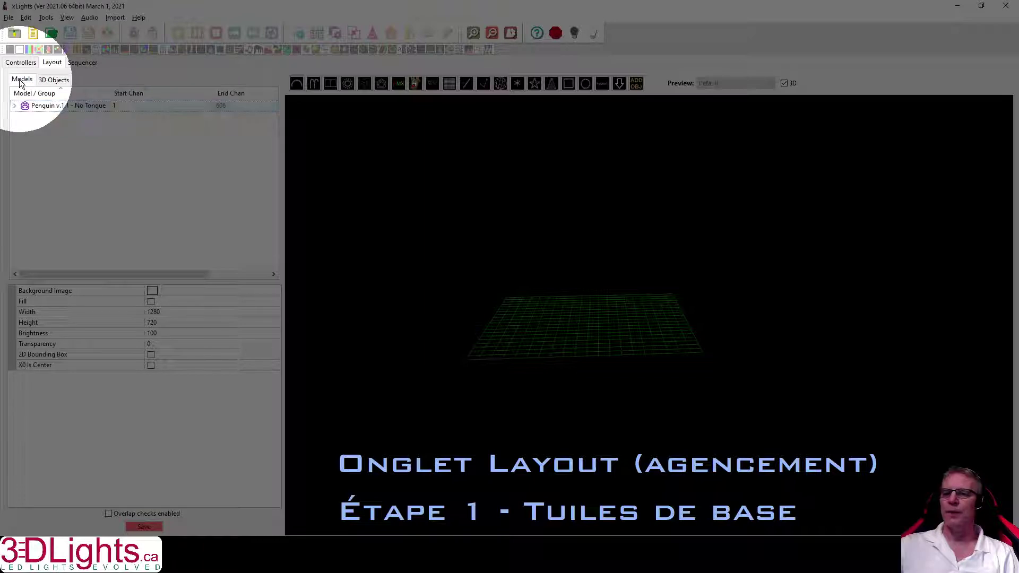
pyautogui.click(54, 81)
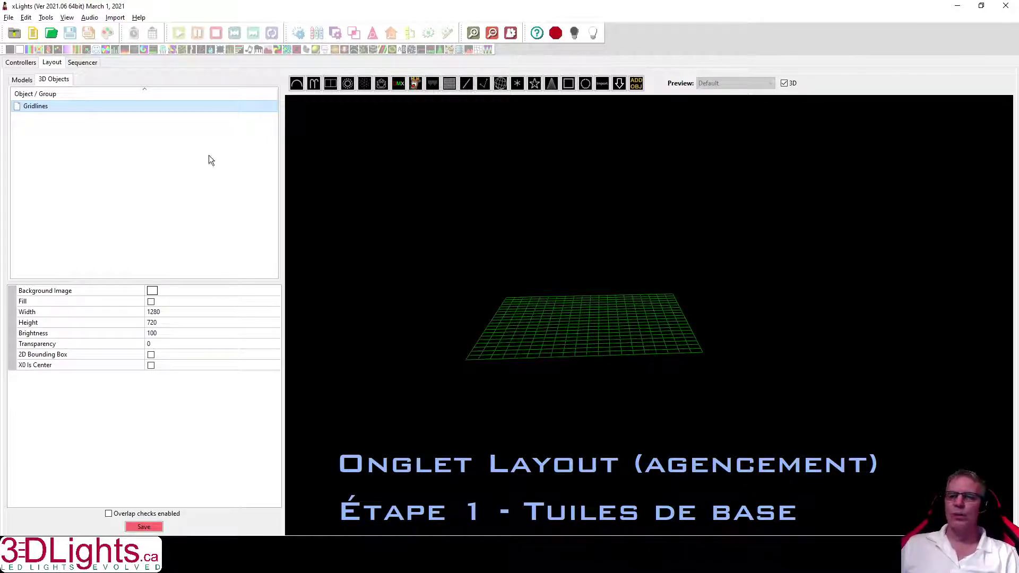
pyautogui.click(56, 79)
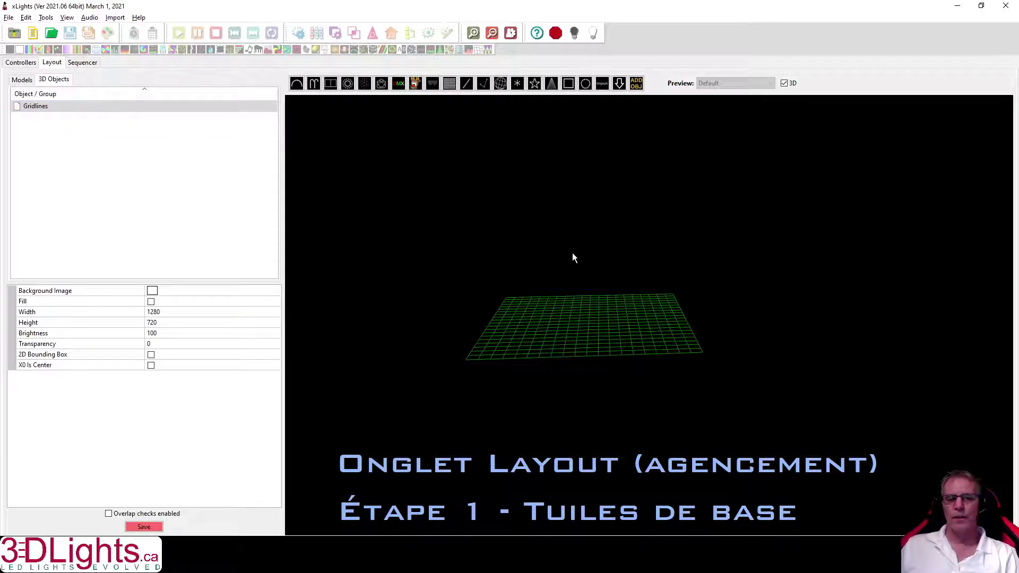
pyautogui.moveTo(573, 253)
pyautogui.mouseDown()
pyautogui.moveTo(581, 240)
pyautogui.moveTo(587, 247)
pyautogui.moveTo(571, 276)
pyautogui.moveTo(639, 314)
pyautogui.moveTo(694, 289)
pyautogui.moveTo(669, 223)
pyautogui.moveTo(555, 198)
pyautogui.moveTo(519, 258)
pyautogui.moveTo(527, 291)
pyautogui.moveTo(610, 346)
pyautogui.moveTo(694, 314)
pyautogui.moveTo(669, 256)
pyautogui.moveTo(561, 221)
pyautogui.moveTo(531, 273)
pyautogui.moveTo(569, 340)
pyautogui.moveTo(550, 268)
pyautogui.moveTo(642, 255)
pyautogui.moveTo(675, 265)
pyautogui.moveTo(626, 285)
pyautogui.moveTo(574, 271)
pyautogui.moveTo(581, 266)
pyautogui.mouseUp()
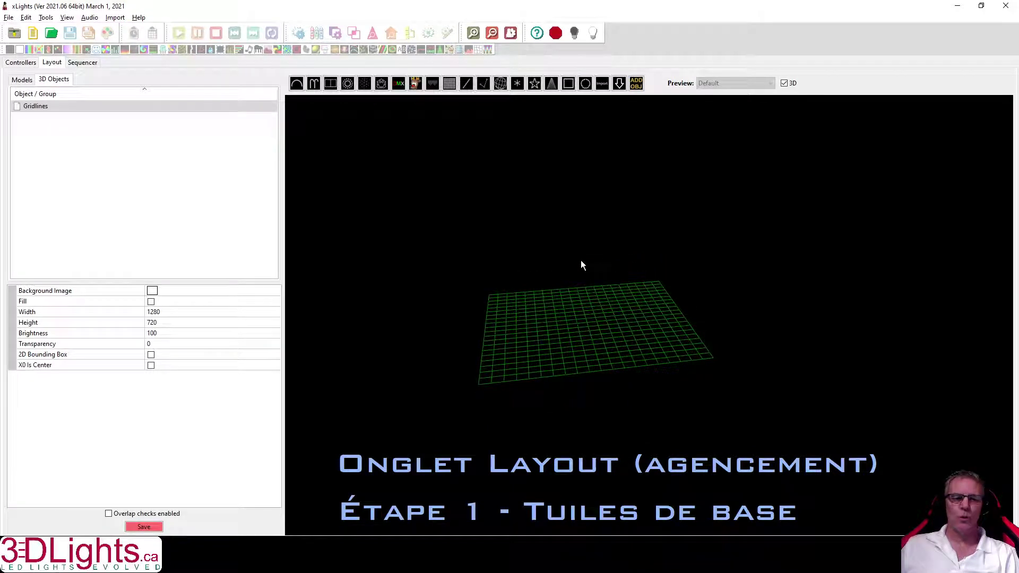
pyautogui.rightClick(610, 211)
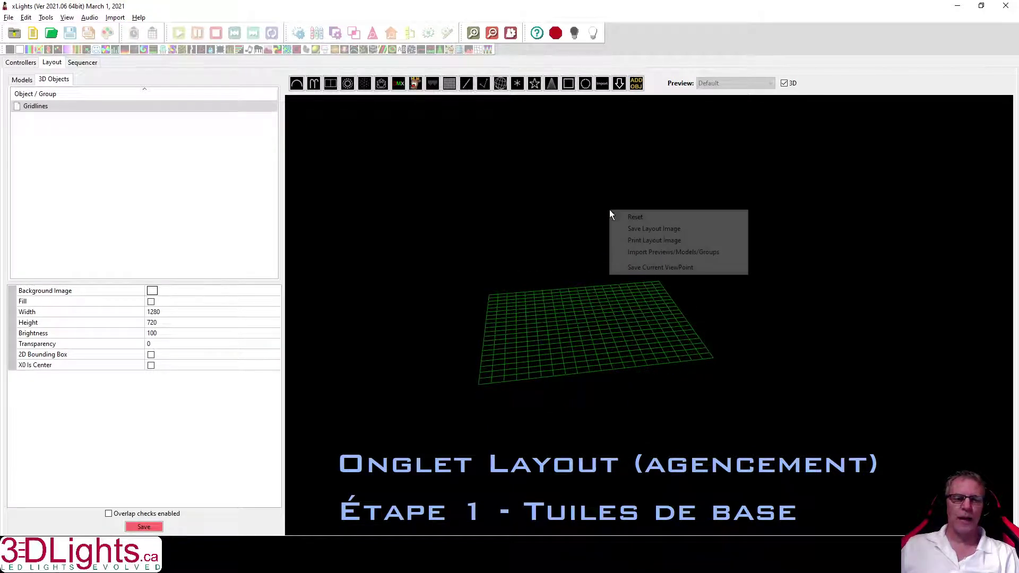
pyautogui.click(648, 216)
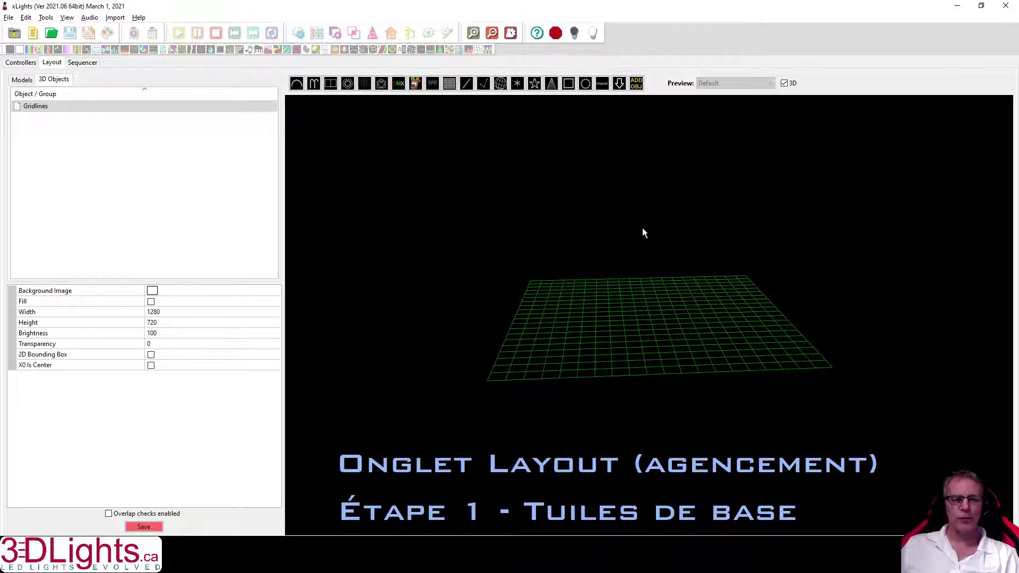
# - Examine the layout grid at several zoom levels and inspect the Gridlines object's properties
pyautogui.scroll(-3, 642, 233)
pyautogui.scroll(3, 643, 233)
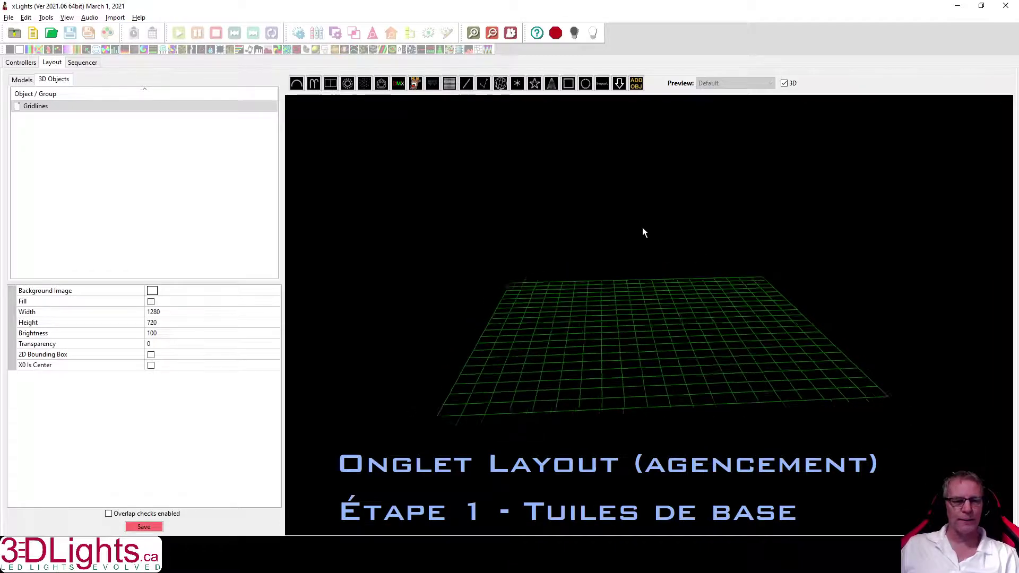
pyautogui.moveTo(642, 232); pyautogui.dragTo(616, 247)
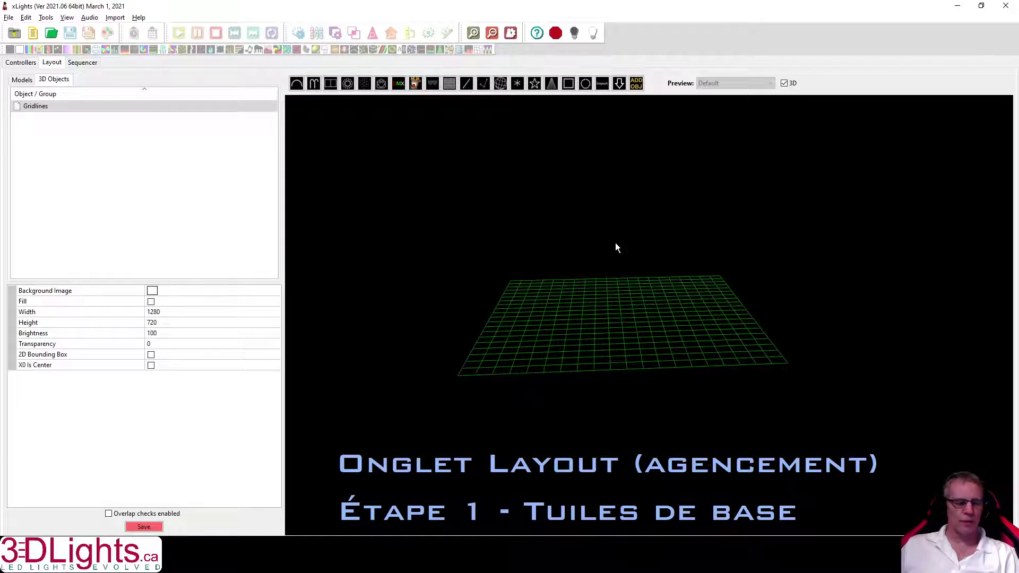
pyautogui.click(585, 316)
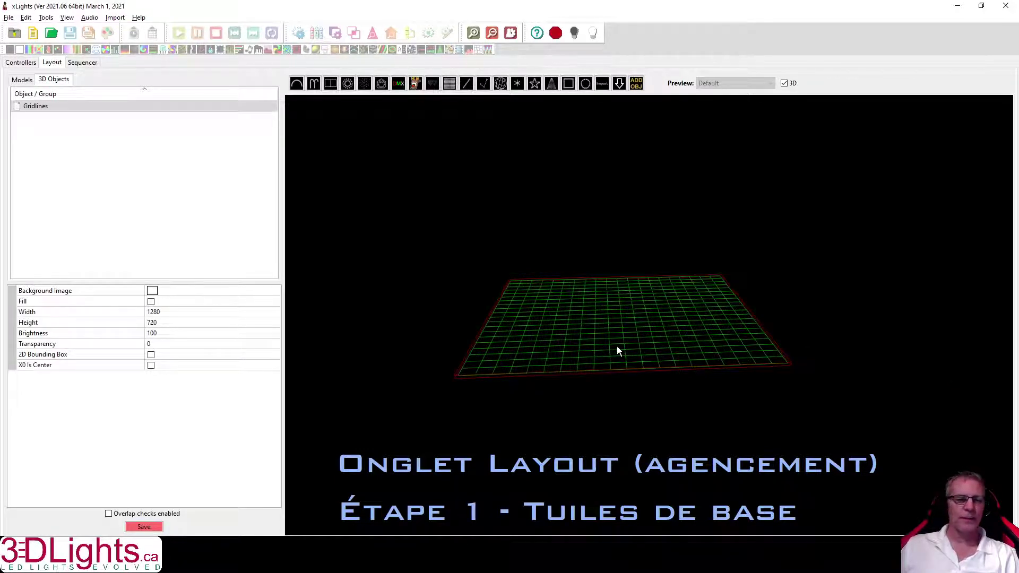
pyautogui.scroll(5, 617, 346)
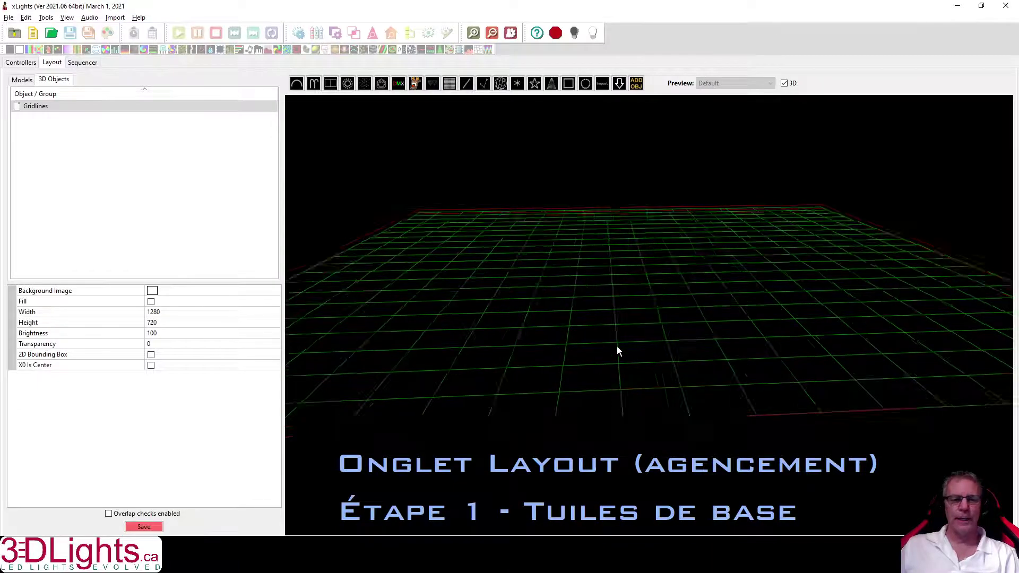
pyautogui.scroll(-6, 617, 350)
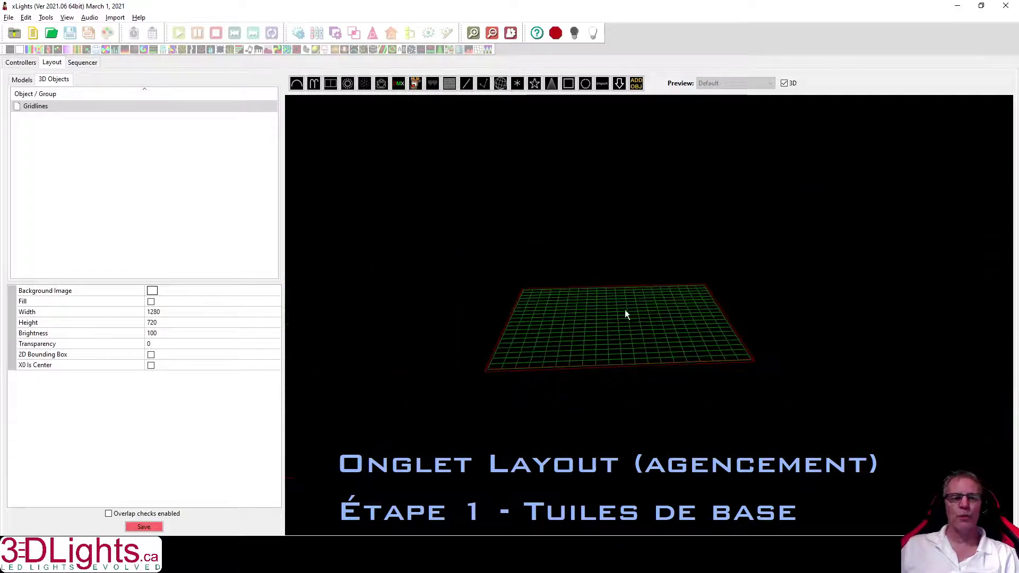
pyautogui.scroll(5, 602, 358)
pyautogui.scroll(-6, 603, 350)
pyautogui.scroll(3, 605, 328)
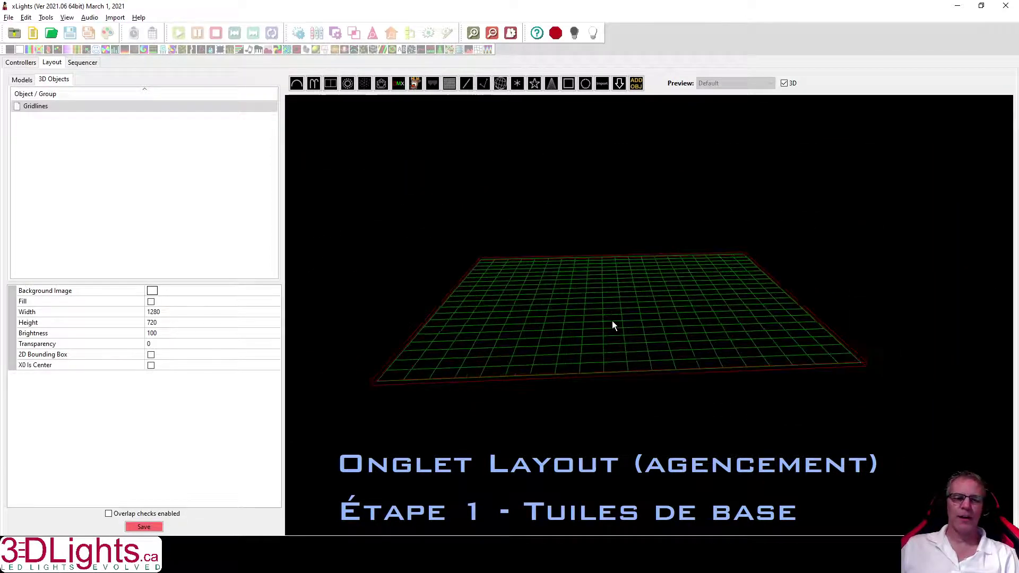
pyautogui.click(31, 106)
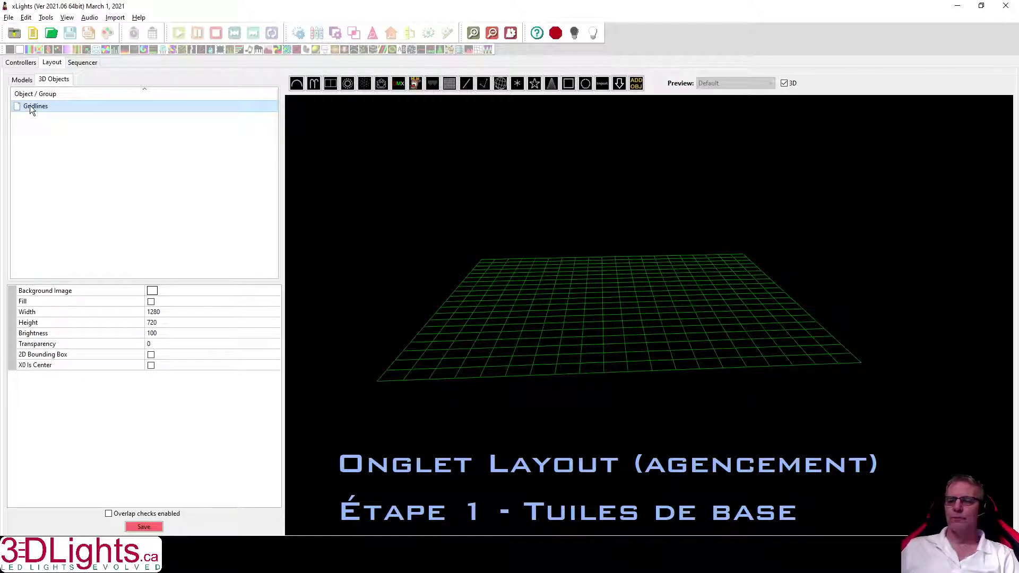
pyautogui.click(556, 363)
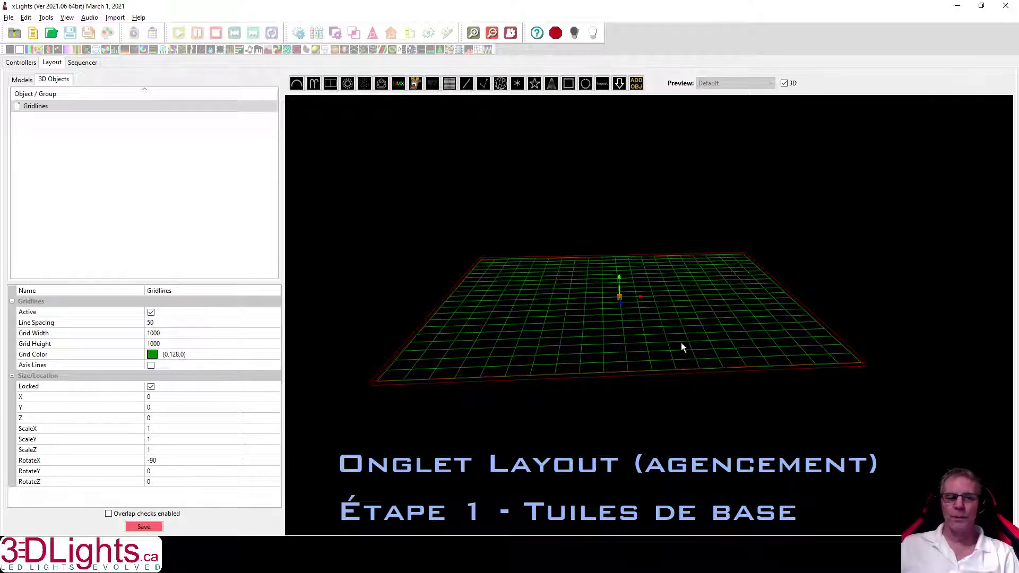
# - Select the Penguin v.1.1 - No Tongue model and make it active in the layout
pyautogui.click(22, 80)
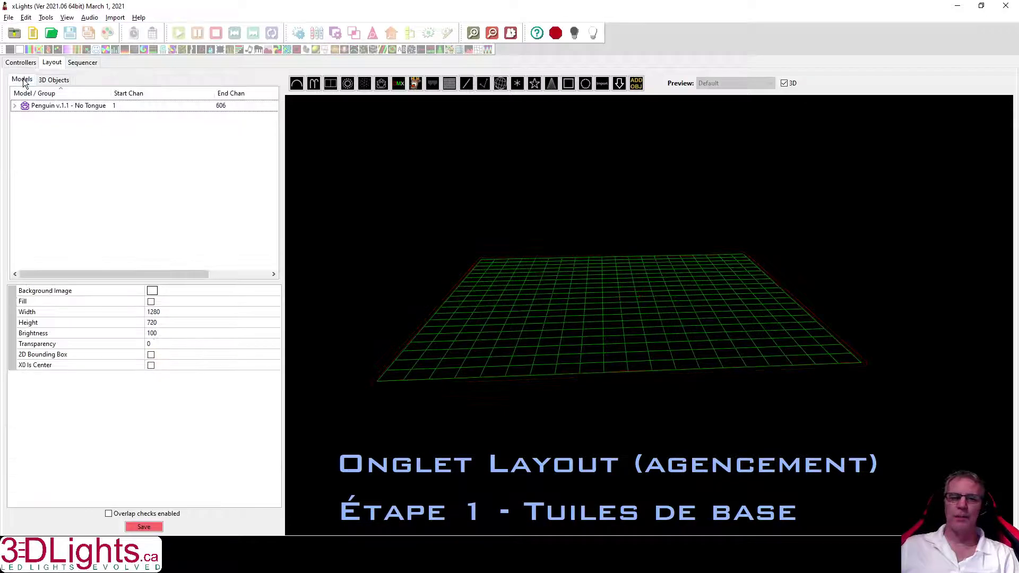
pyautogui.click(36, 106)
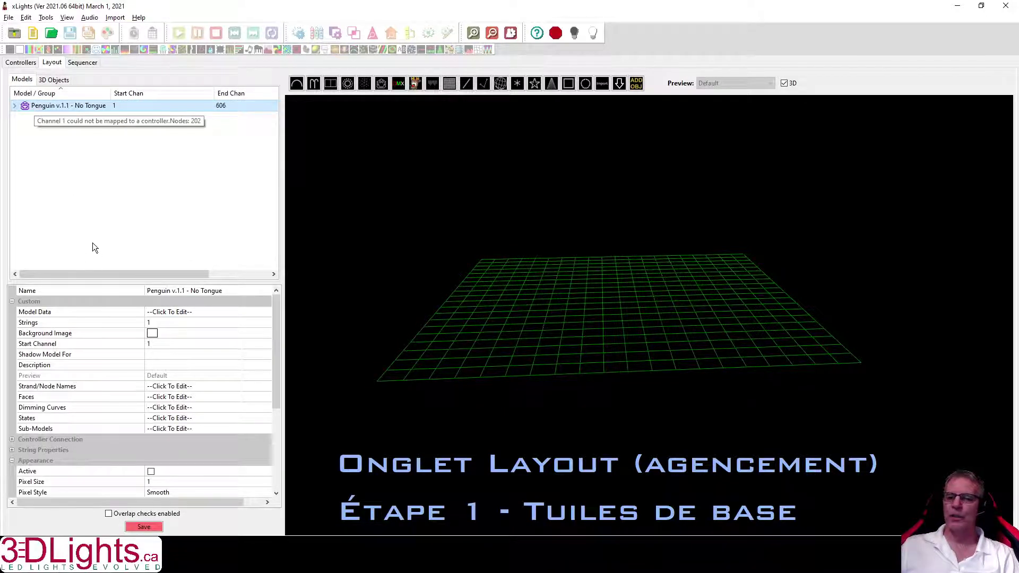
pyautogui.click(151, 472)
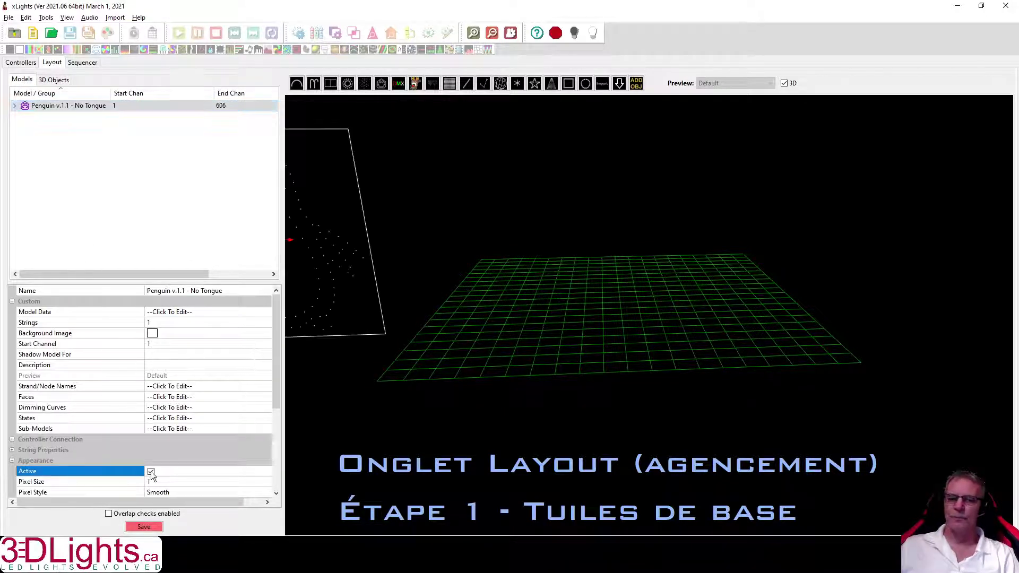
# - Move the penguin model vertically to about Y 239 and check its X, Y and Z location values
pyautogui.moveTo(759, 336); pyautogui.dragTo(876, 339)
pyautogui.scroll(6, 472, 319)
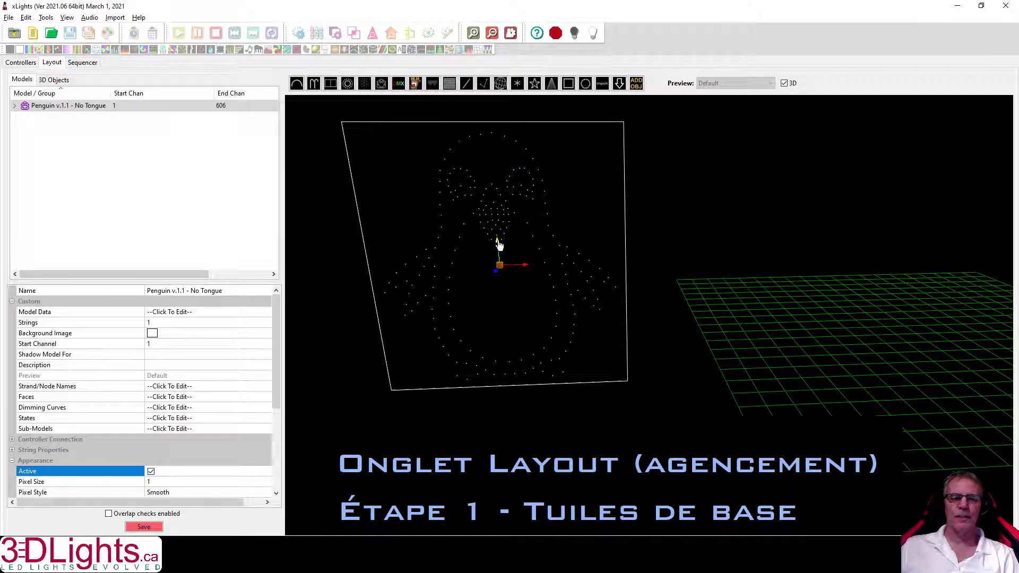
pyautogui.moveTo(499, 244); pyautogui.dragTo(508, 217)
pyautogui.moveTo(278, 355); pyautogui.dragTo(275, 460)
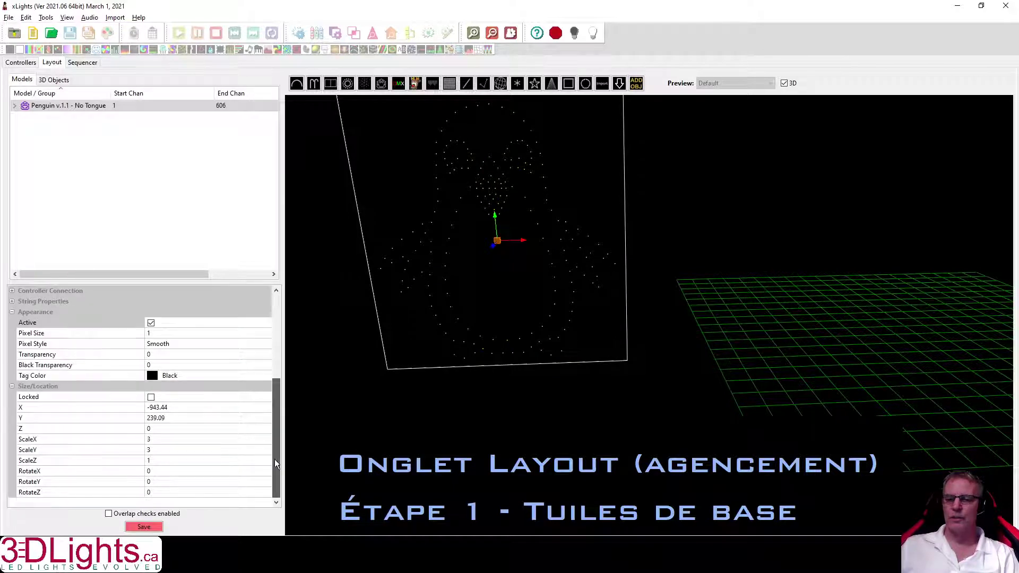
pyautogui.click(102, 407)
pyautogui.click(170, 418)
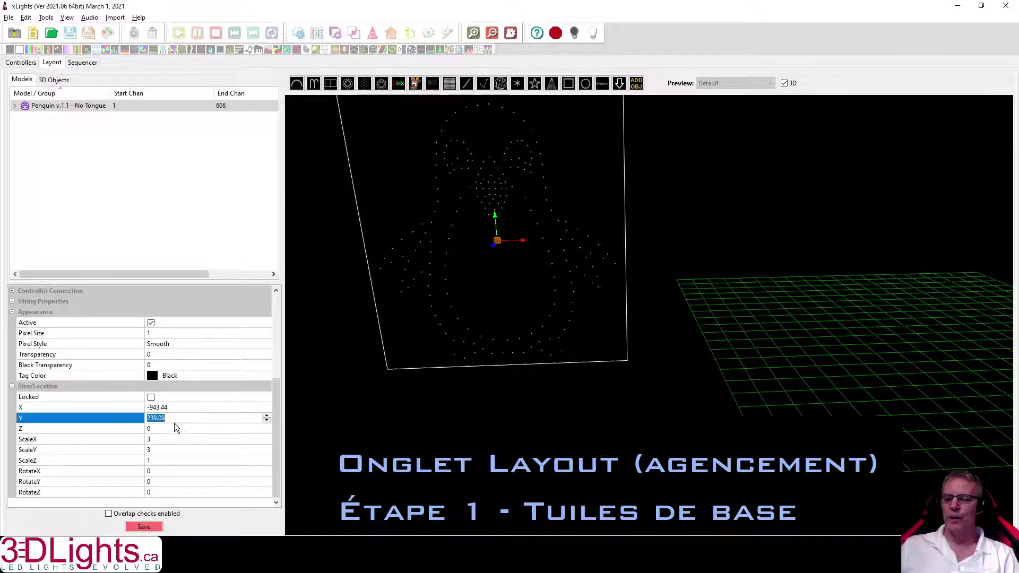
pyautogui.click(176, 429)
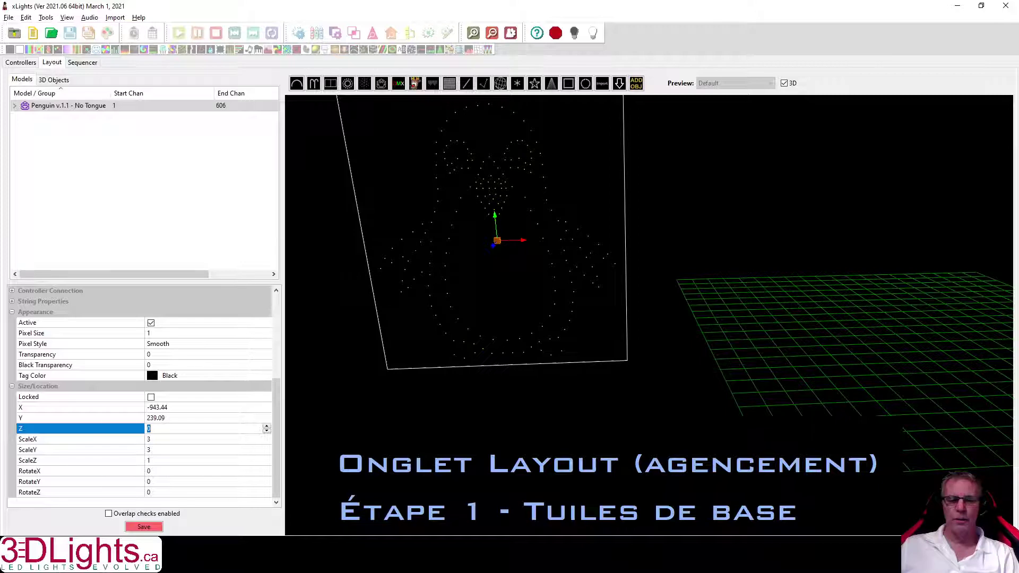
# - Move the penguin model along its three axes to about X -846, Y 230 and Z 252
pyautogui.moveTo(494, 245)
pyautogui.mouseDown()
pyautogui.moveTo(463, 284)
pyautogui.moveTo(514, 225)
pyautogui.moveTo(484, 274)
pyautogui.moveTo(491, 244)
pyautogui.mouseUp()
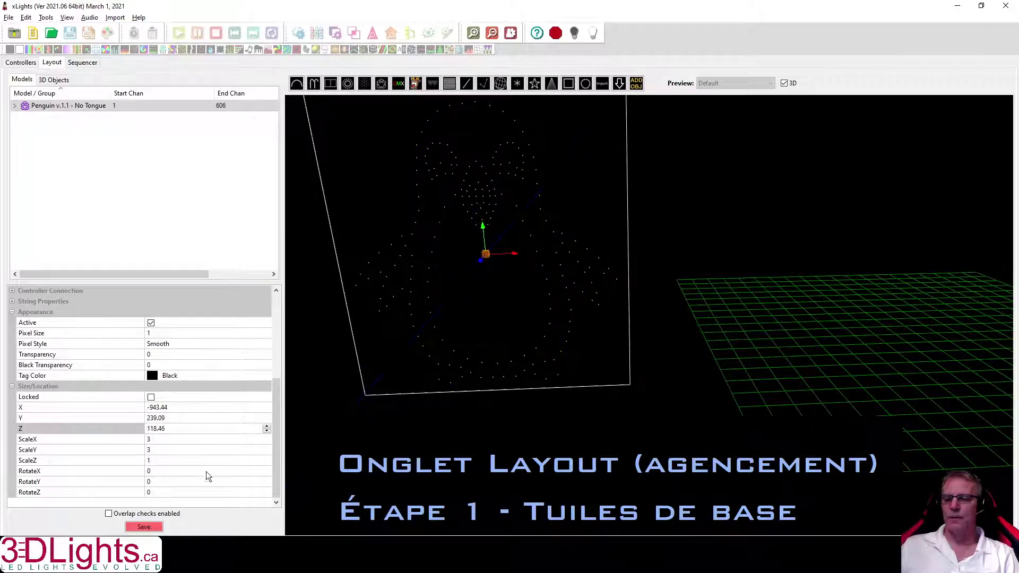
pyautogui.click(205, 428)
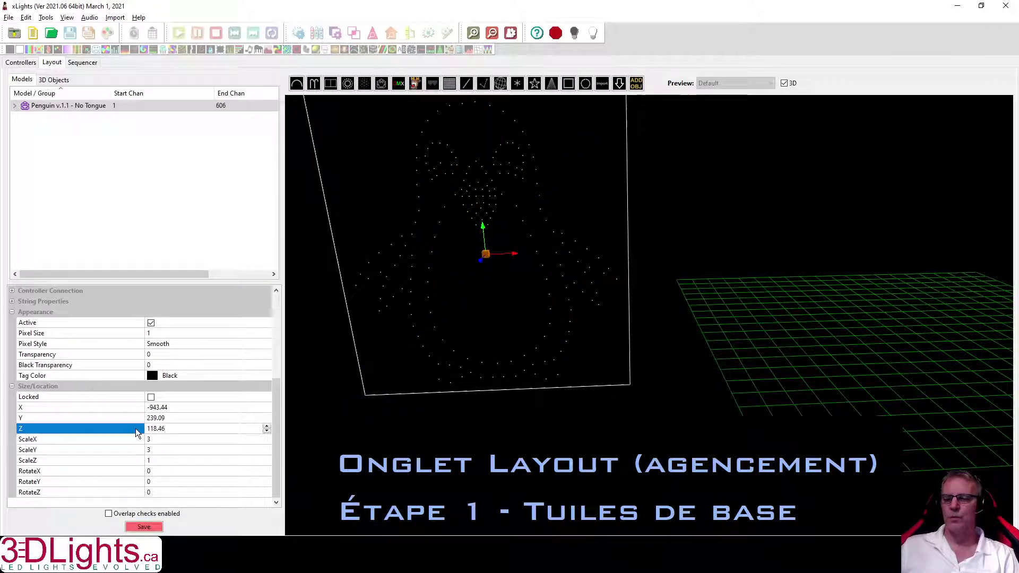
pyautogui.moveTo(480, 260); pyautogui.dragTo(564, 293)
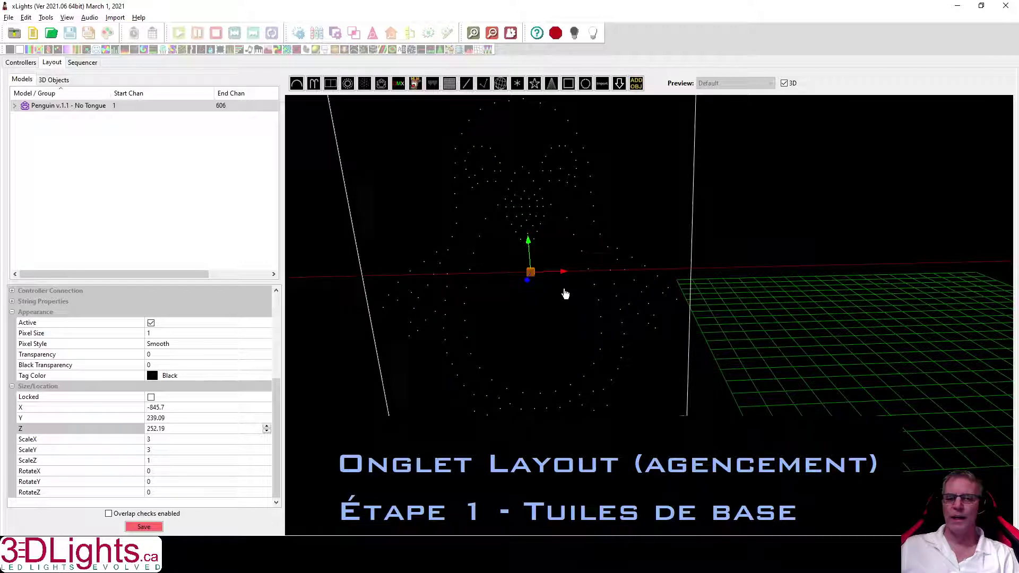
pyautogui.moveTo(529, 247)
pyautogui.mouseDown()
pyautogui.moveTo(535, 178)
pyautogui.moveTo(525, 291)
pyautogui.moveTo(526, 200)
pyautogui.moveTo(531, 336)
pyautogui.moveTo(540, 222)
pyautogui.moveTo(538, 253)
pyautogui.mouseUp()
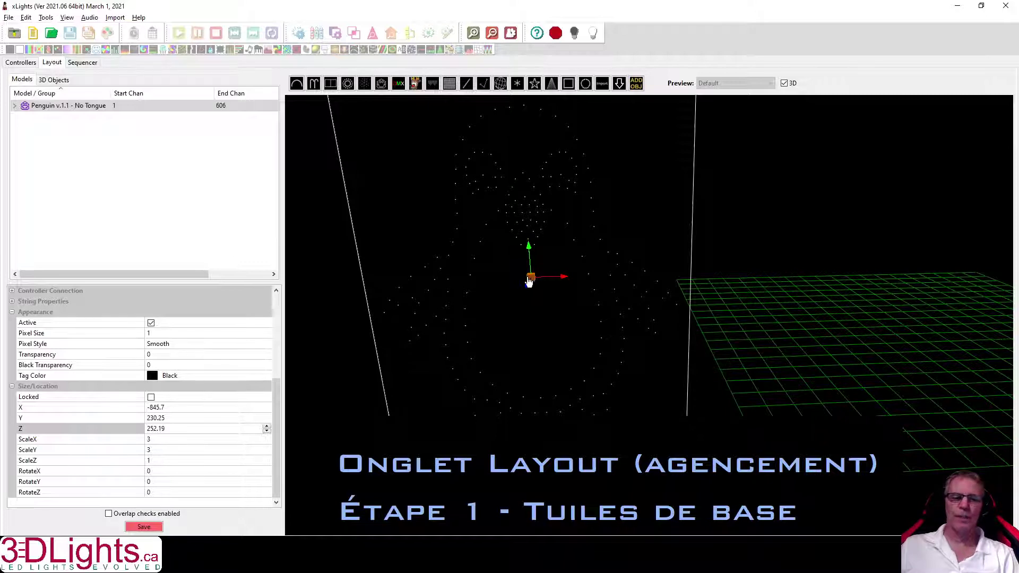
# - Switch the penguin model's handles to scaling and resize it to about 1.7 in X and 1.88 in Y
pyautogui.click(531, 282)
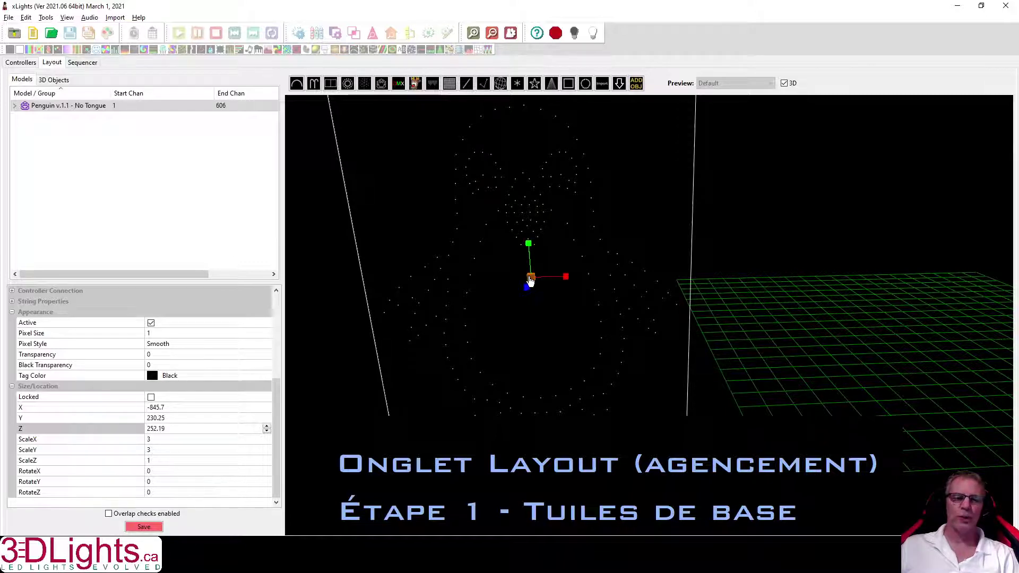
pyautogui.scroll(3, 568, 288)
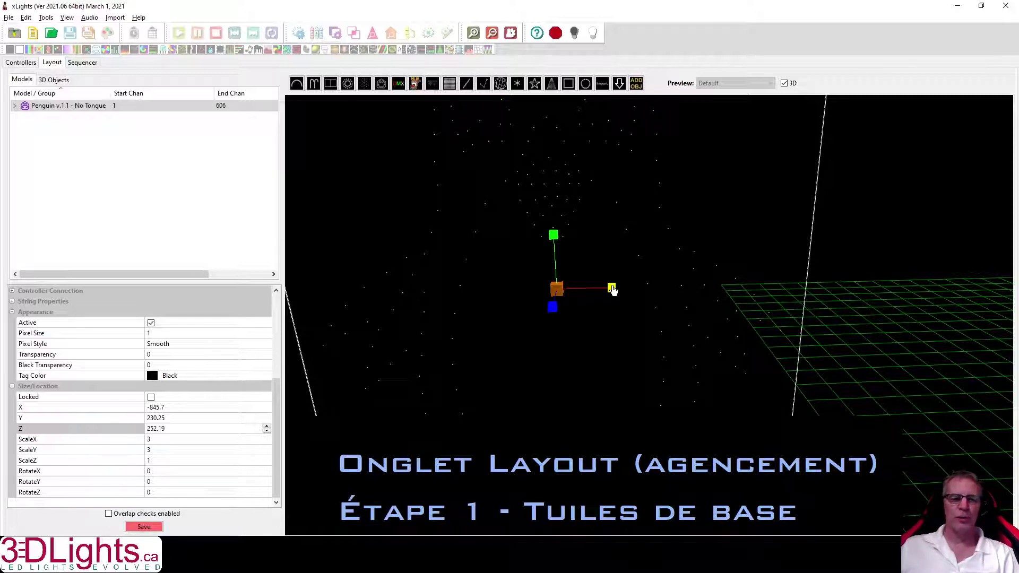
pyautogui.moveTo(612, 289)
pyautogui.mouseDown()
pyautogui.moveTo(867, 294)
pyautogui.moveTo(608, 292)
pyautogui.mouseUp()
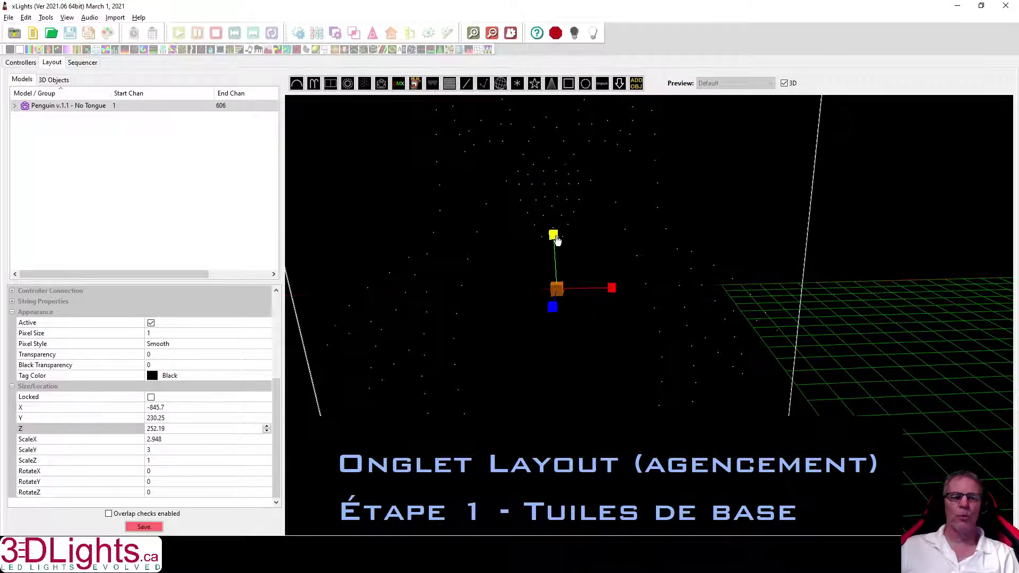
pyautogui.moveTo(556, 241); pyautogui.dragTo(577, 412)
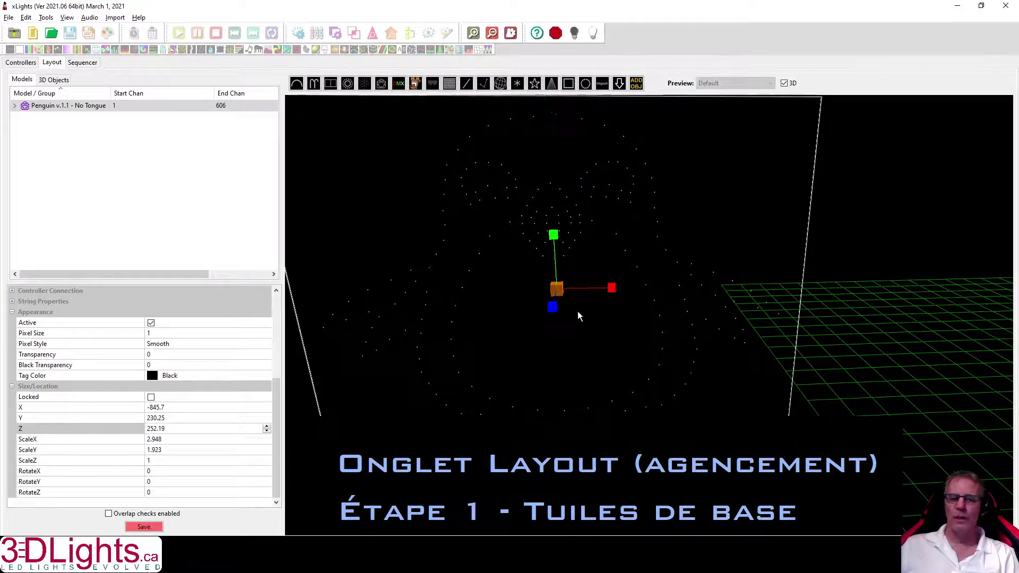
pyautogui.moveTo(554, 237)
pyautogui.mouseDown()
pyautogui.moveTo(556, 264)
pyautogui.moveTo(554, 241)
pyautogui.mouseUp()
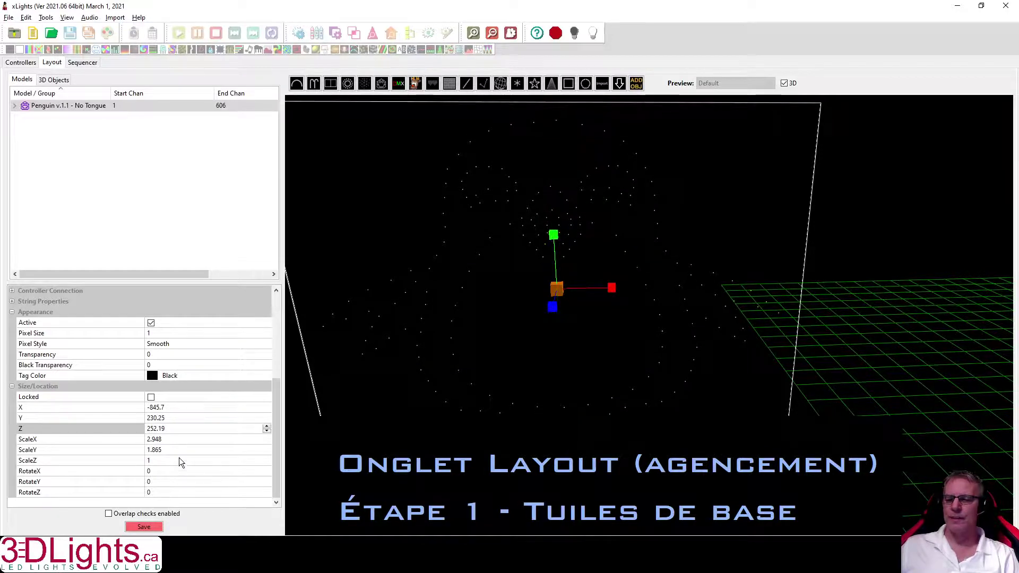
pyautogui.click(180, 452)
pyautogui.moveTo(556, 237)
pyautogui.mouseDown()
pyautogui.moveTo(557, 164)
pyautogui.moveTo(559, 288)
pyautogui.moveTo(557, 200)
pyautogui.moveTo(554, 233)
pyautogui.moveTo(568, 250)
pyautogui.mouseUp()
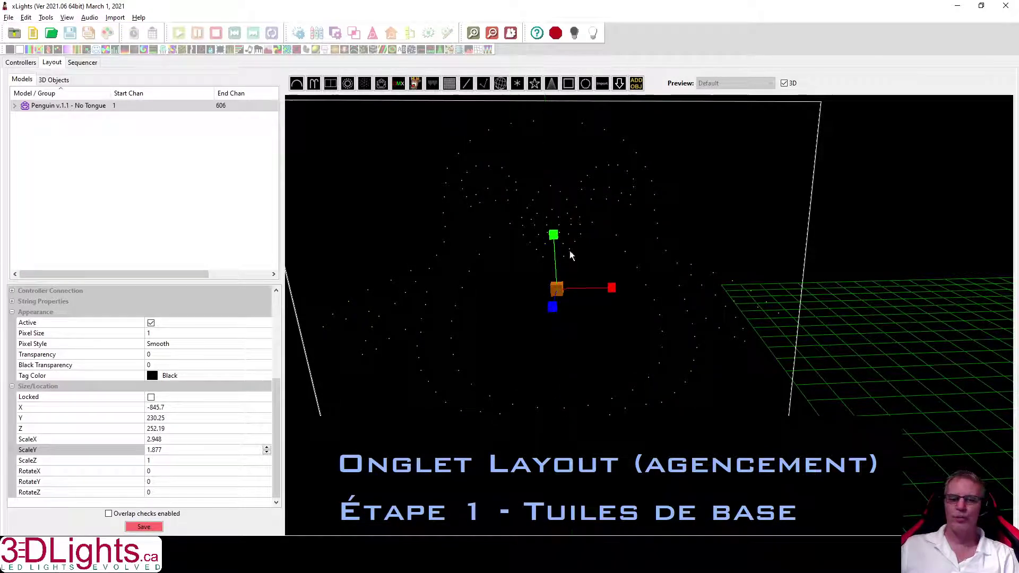
pyautogui.moveTo(614, 296); pyautogui.dragTo(403, 300)
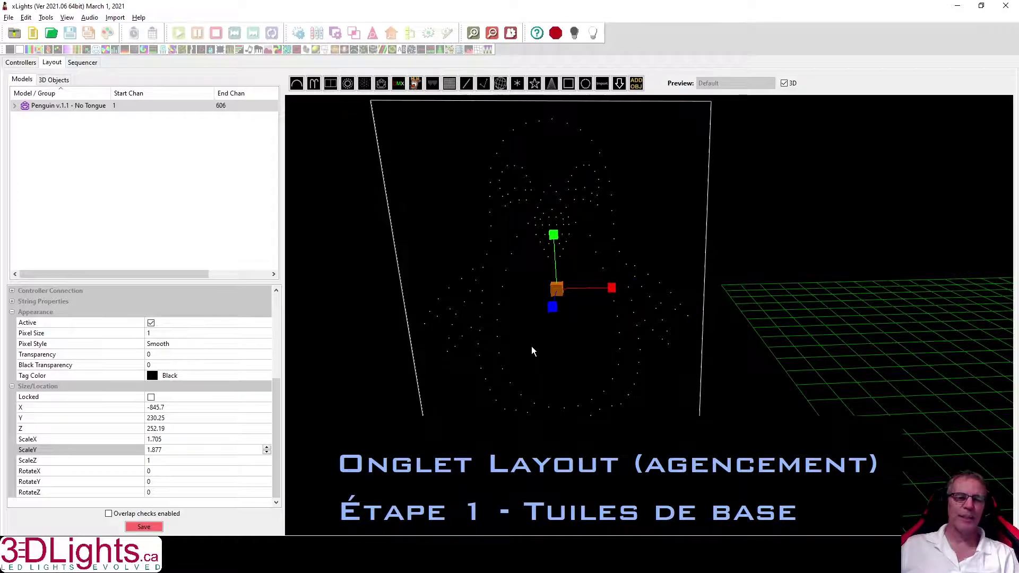
# - Scale the penguin model to about 1.39 in Z and narrow its X scale to about 1.42
pyautogui.moveTo(526, 352); pyautogui.dragTo(548, 358)
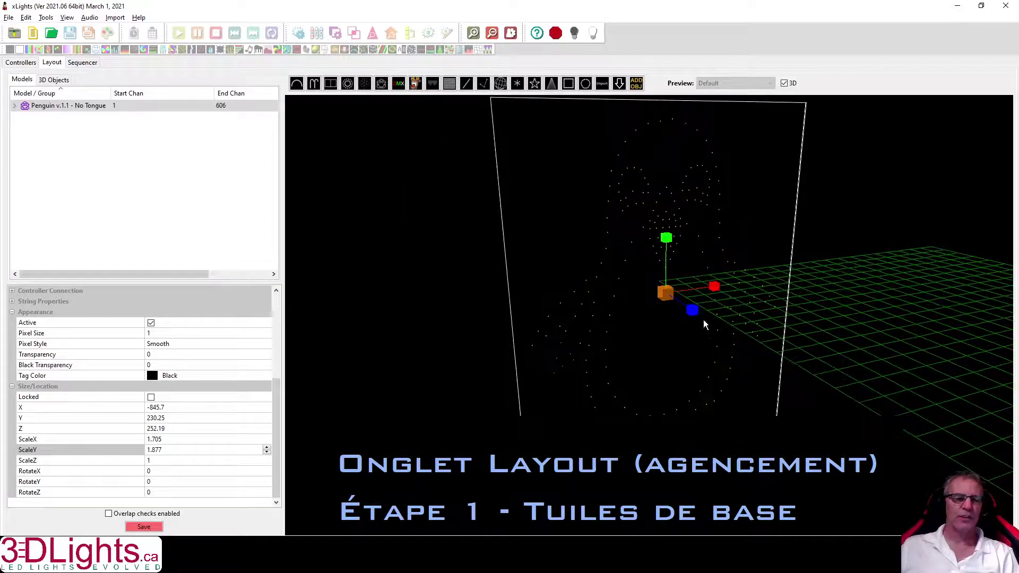
pyautogui.moveTo(692, 310); pyautogui.dragTo(721, 353)
pyautogui.moveTo(693, 315); pyautogui.dragTo(598, 242)
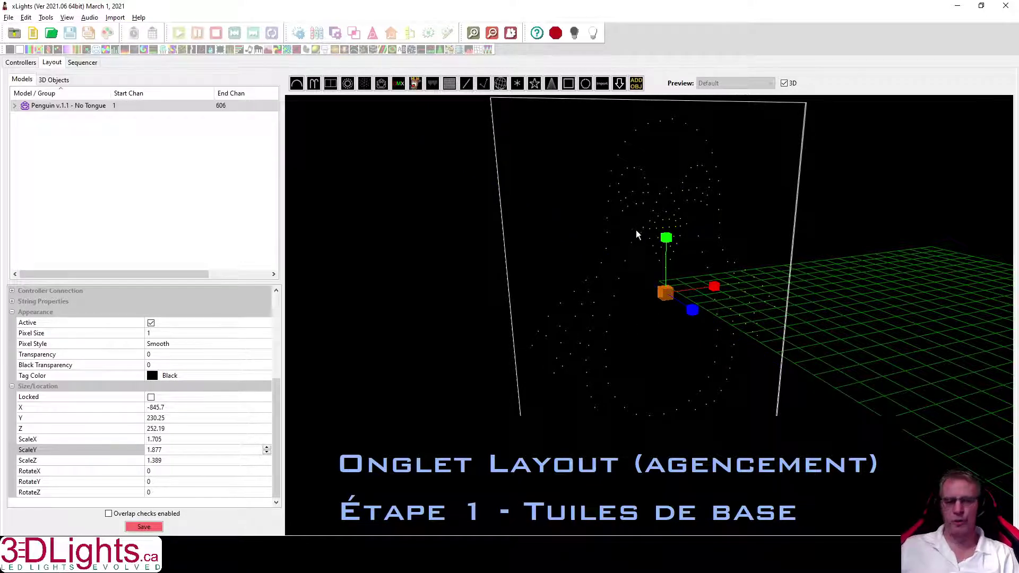
pyautogui.moveTo(623, 317); pyautogui.dragTo(545, 297)
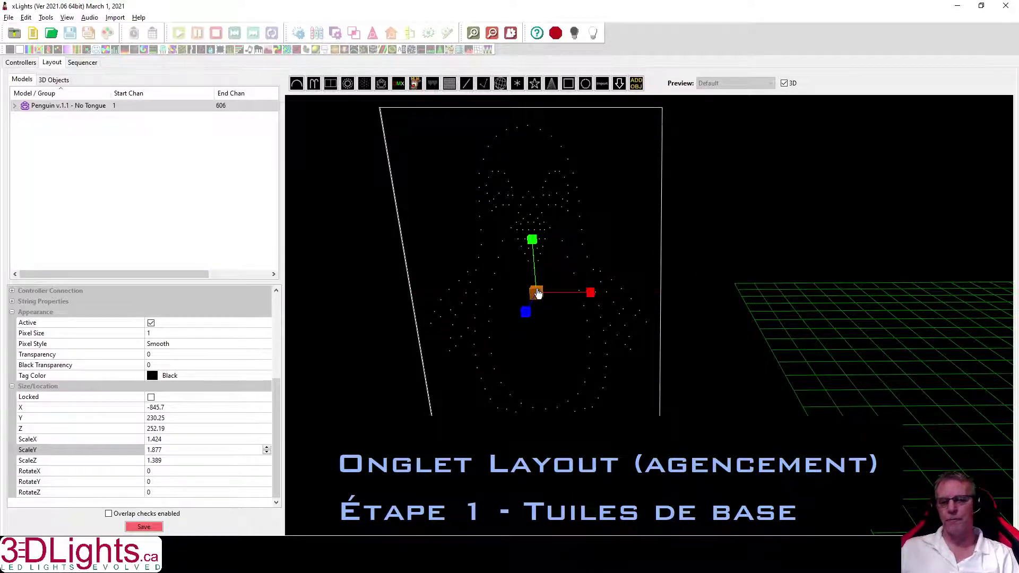
# - Switch the penguin model's handles to rotation and turn it to about 13.19 in Y and -6.90 in Z
pyautogui.click(535, 294)
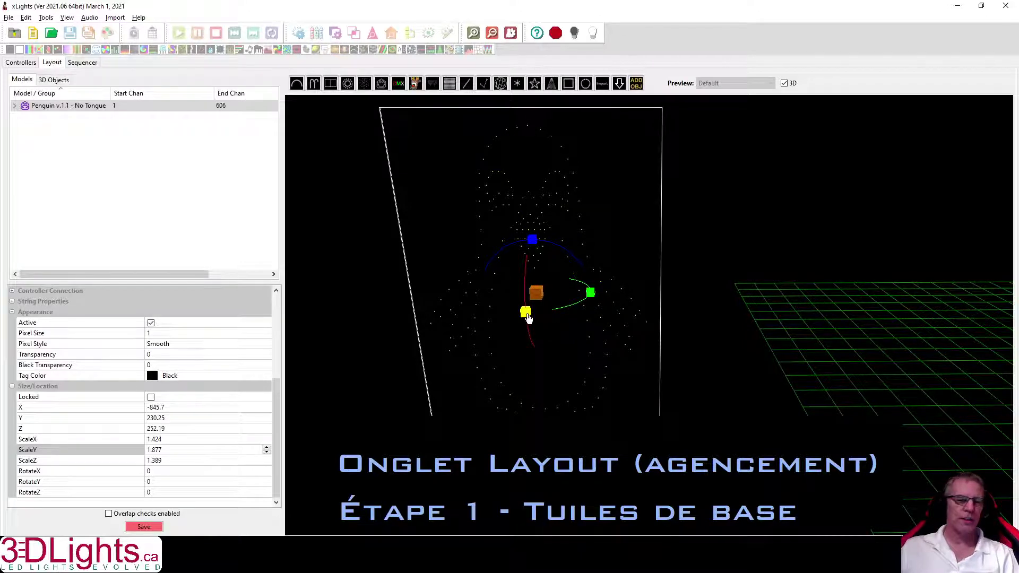
pyautogui.moveTo(593, 297); pyautogui.dragTo(545, 248)
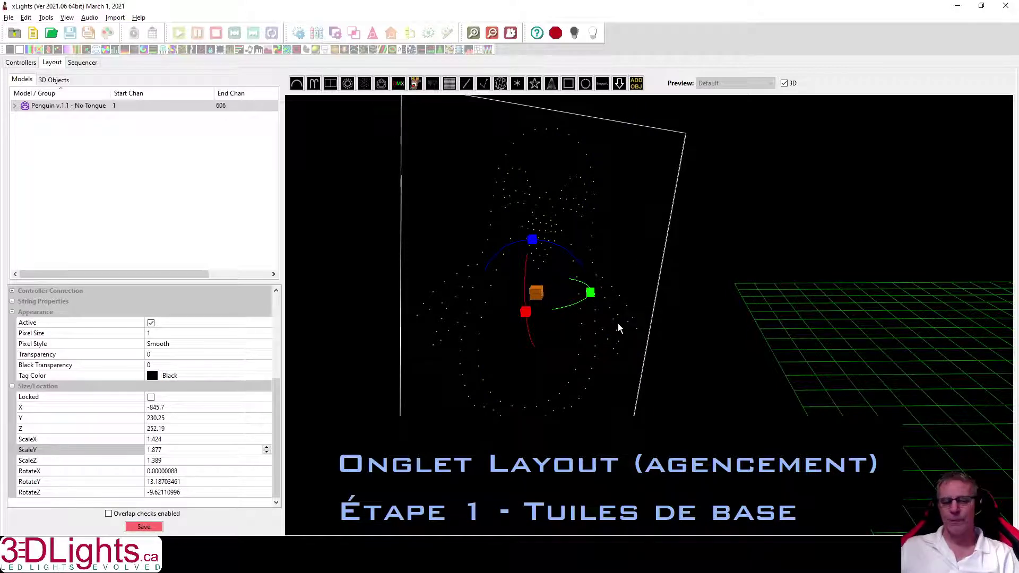
pyautogui.moveTo(533, 234)
pyautogui.mouseDown()
pyautogui.moveTo(505, 280)
pyautogui.moveTo(534, 250)
pyautogui.mouseUp()
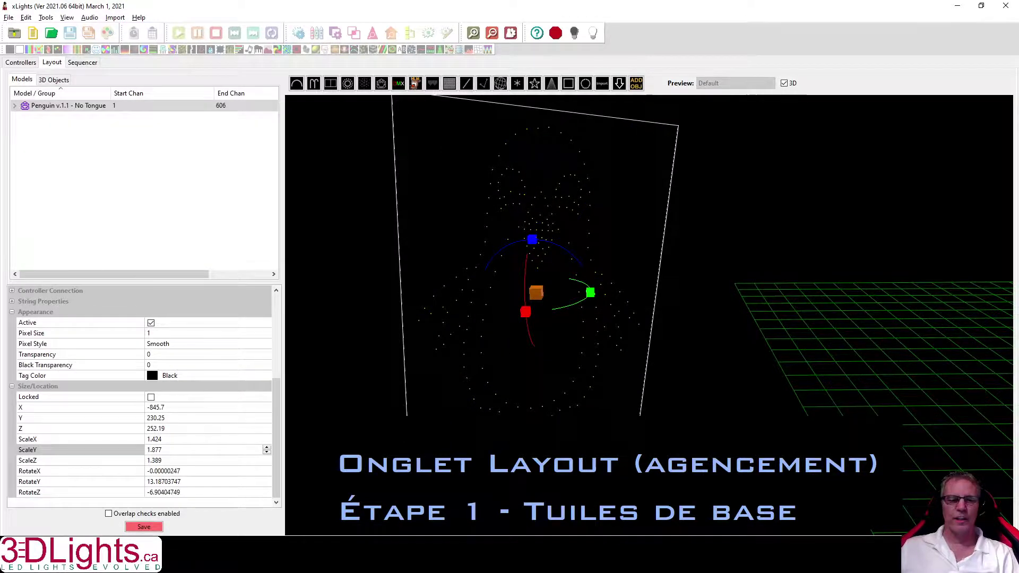
# - Rotate the penguin model further to about 4.2 in X, -21.21 in Y and -44.12 in Z
pyautogui.scroll(-6, 471, 373)
pyautogui.moveTo(764, 441); pyautogui.dragTo(823, 441)
pyautogui.moveTo(770, 361); pyautogui.dragTo(807, 363)
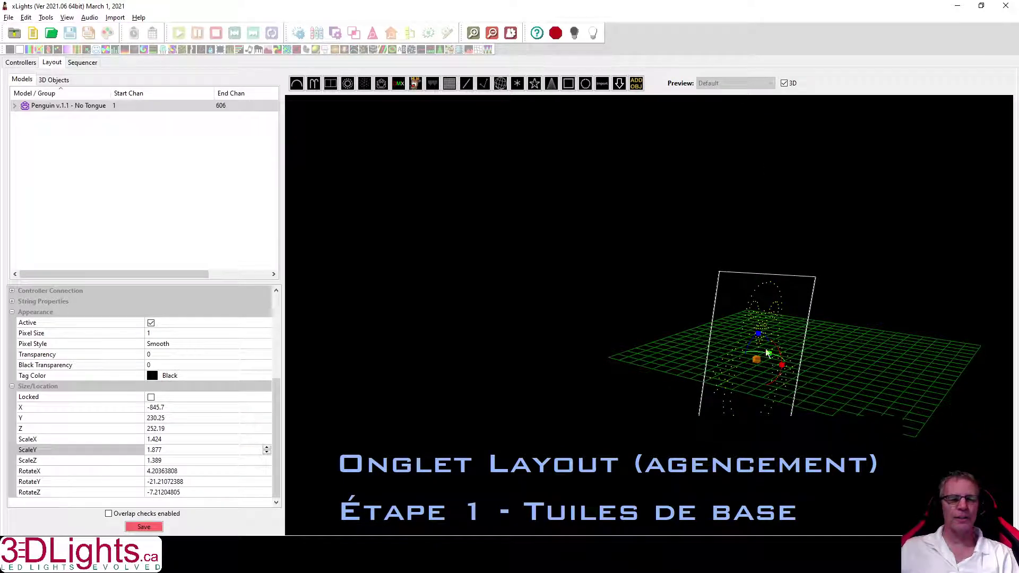
pyautogui.moveTo(759, 339); pyautogui.dragTo(767, 341)
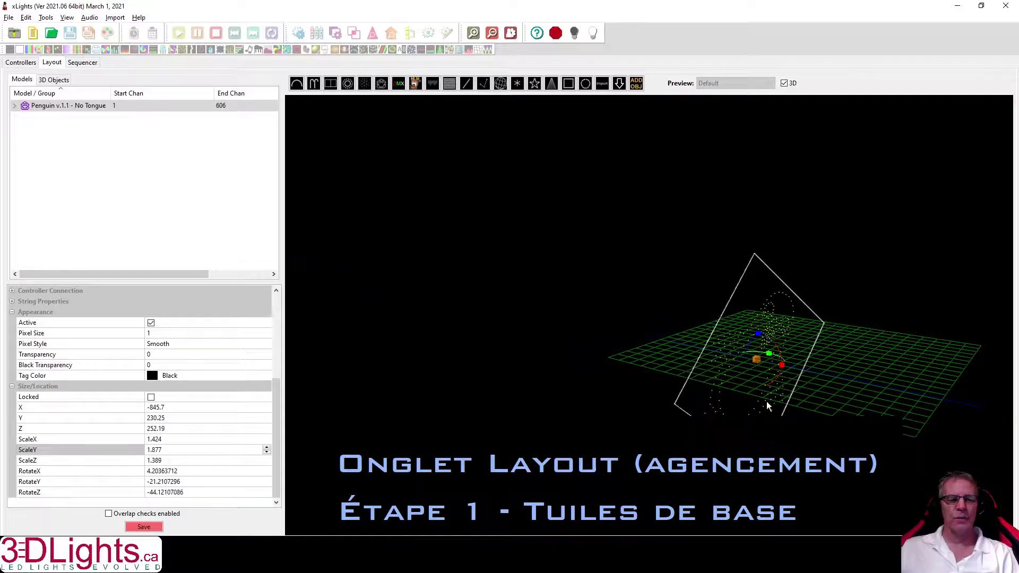
# - Rotate the penguin model to about X 49.01, Y -46.53 and Z -70.62, and return its handles to moving
pyautogui.moveTo(772, 406); pyautogui.dragTo(1003, 424)
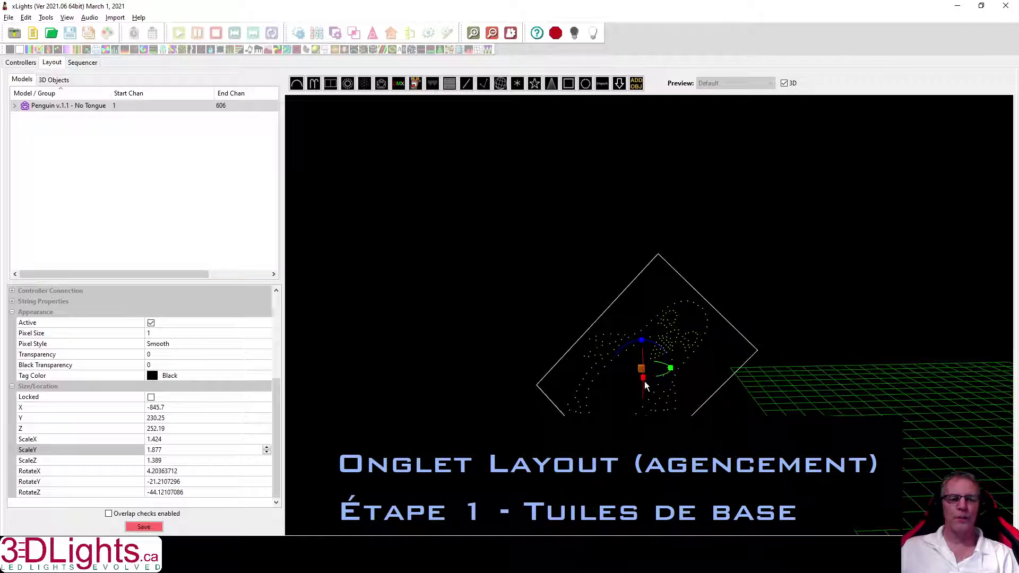
pyautogui.moveTo(672, 374); pyautogui.dragTo(745, 361)
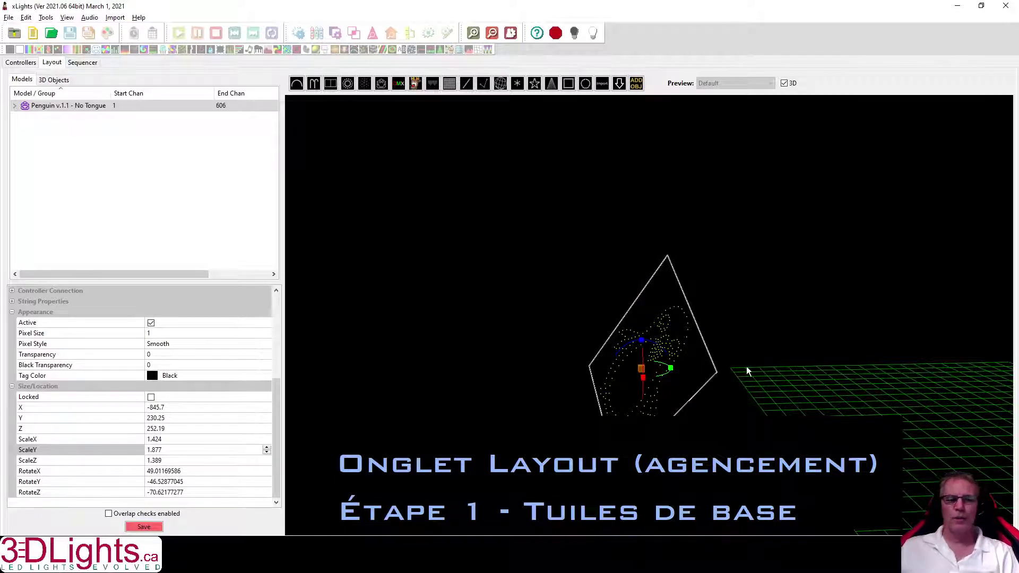
pyautogui.click(642, 370)
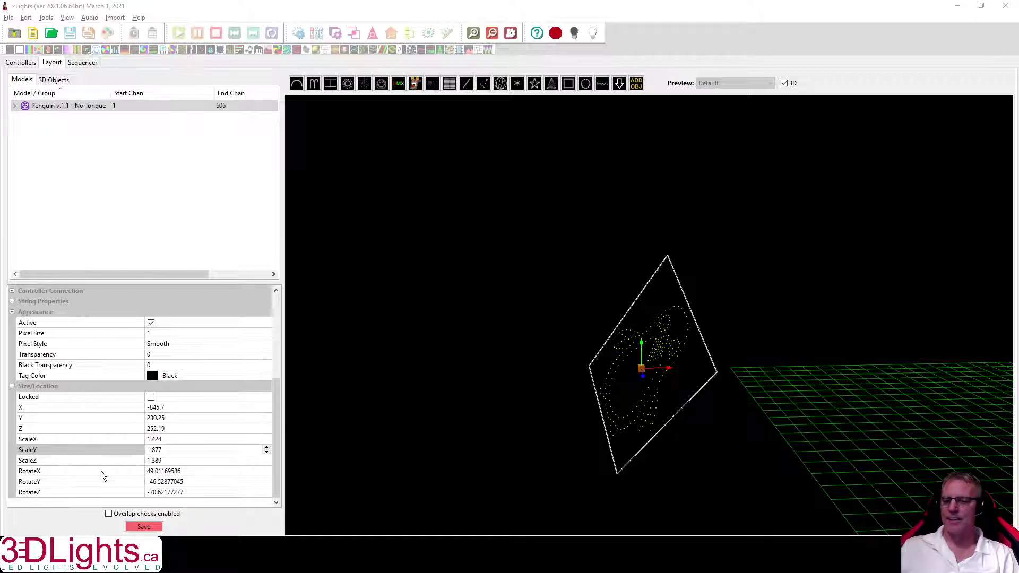
# - Set the penguin model's RotateX, RotateY and RotateZ values to 0
pyautogui.click(198, 472)
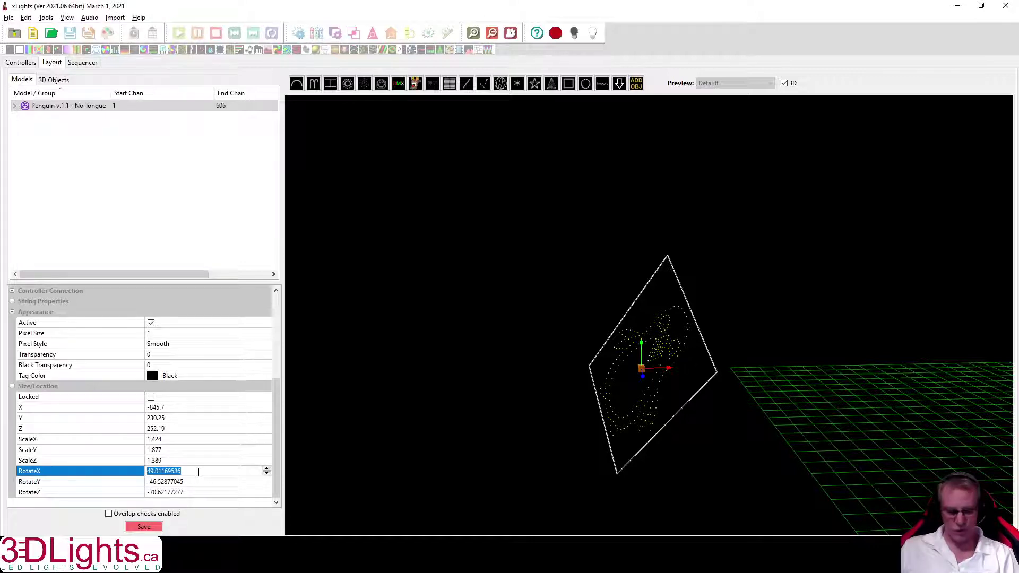
pyautogui.write('0')
pyautogui.press('Return')
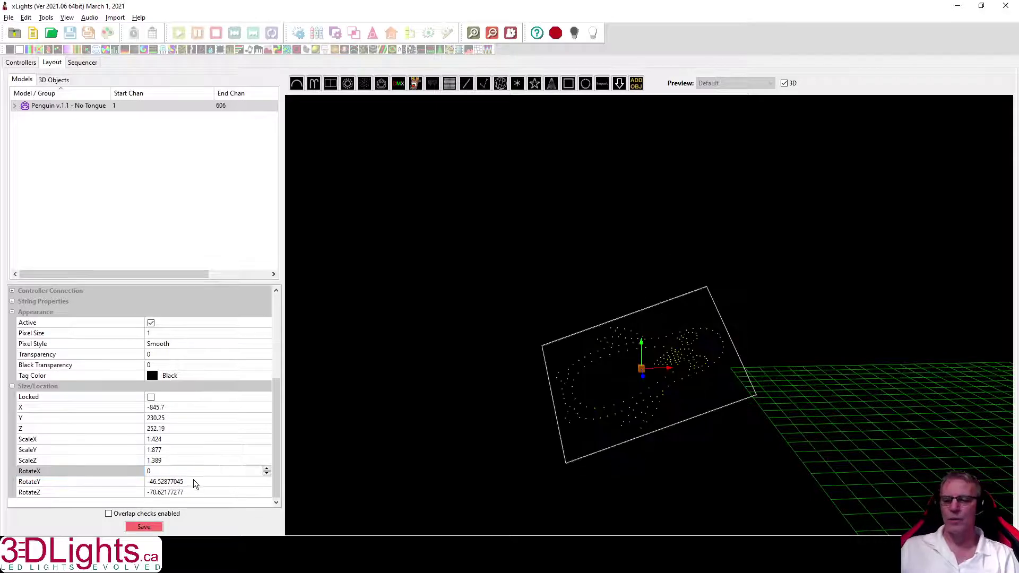
pyautogui.click(191, 482)
pyautogui.write('0')
pyautogui.press('Return')
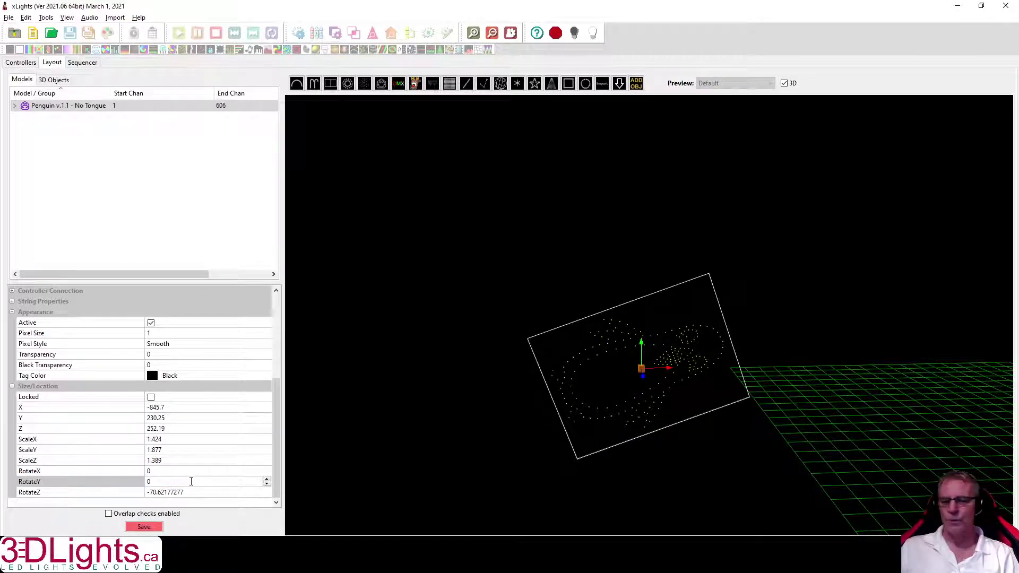
pyautogui.click(189, 492)
pyautogui.write('0')
pyautogui.press('Return')
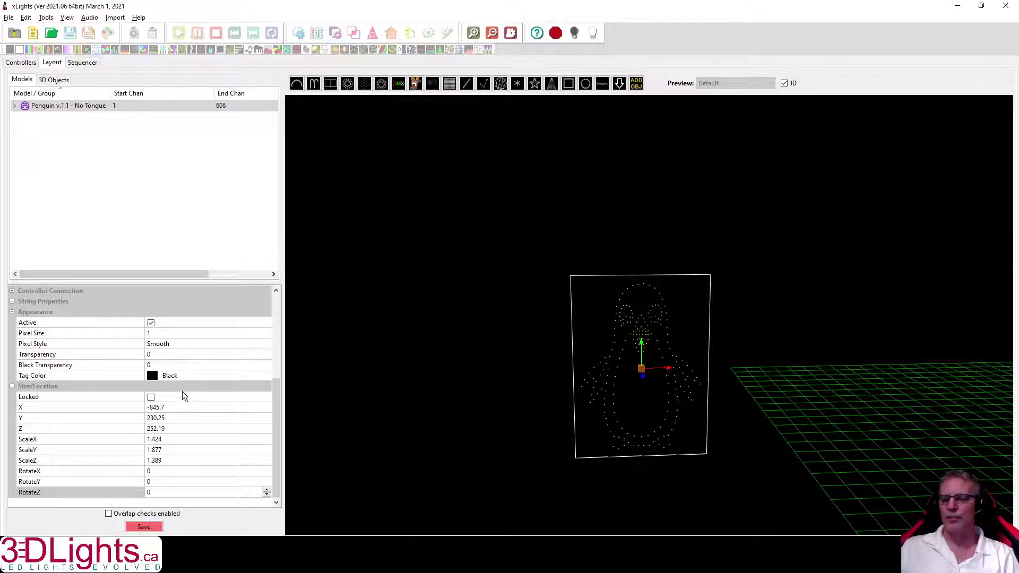
# - Set the penguin model's X, Y and Z location values to 0
pyautogui.click(173, 409)
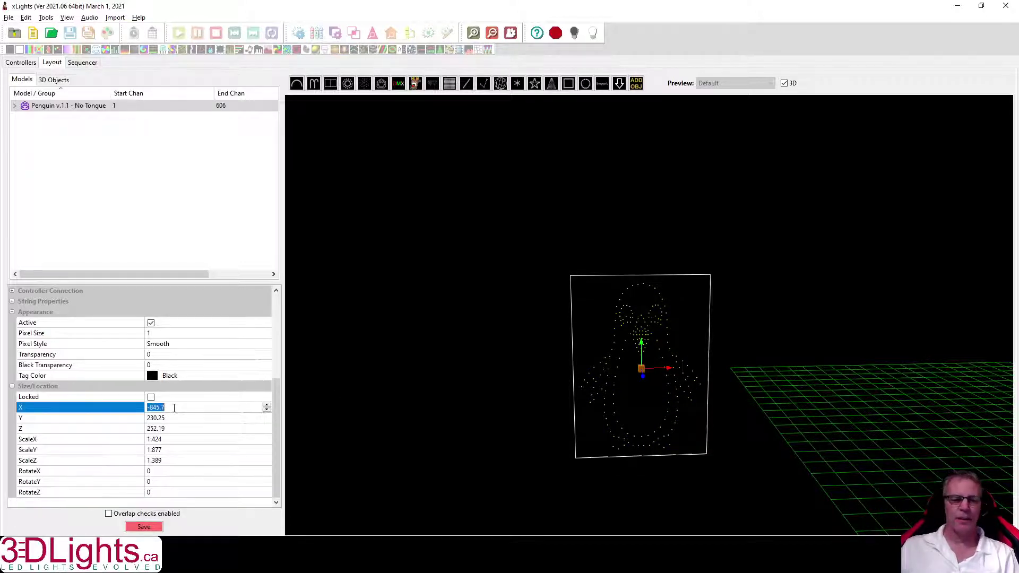
pyautogui.write('0')
pyautogui.press('Return')
pyautogui.click(176, 417)
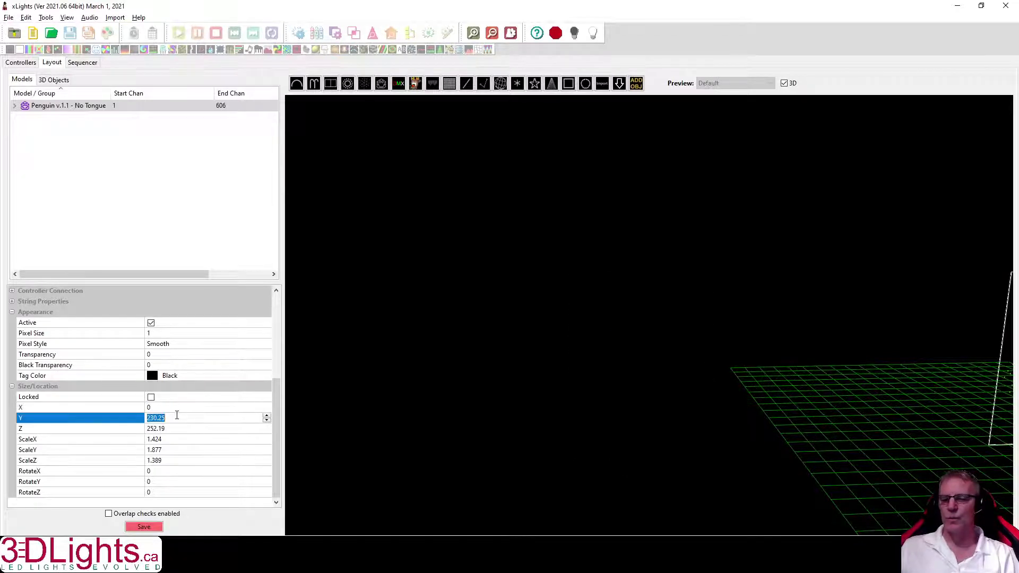
pyautogui.write('0')
pyautogui.press('Return')
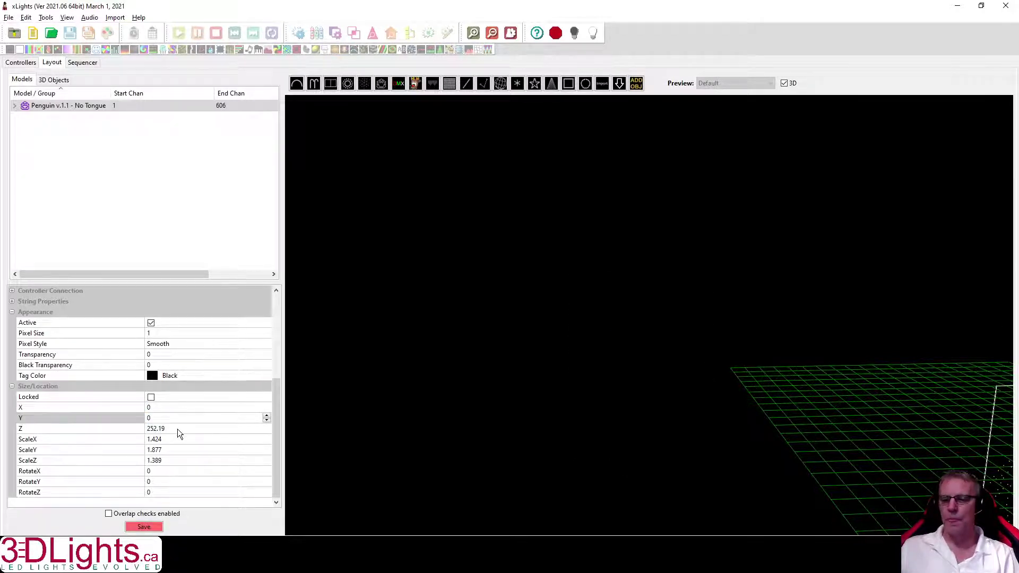
pyautogui.click(178, 429)
pyautogui.write('0')
pyautogui.press('Return')
pyautogui.scroll(-5, 366, 338)
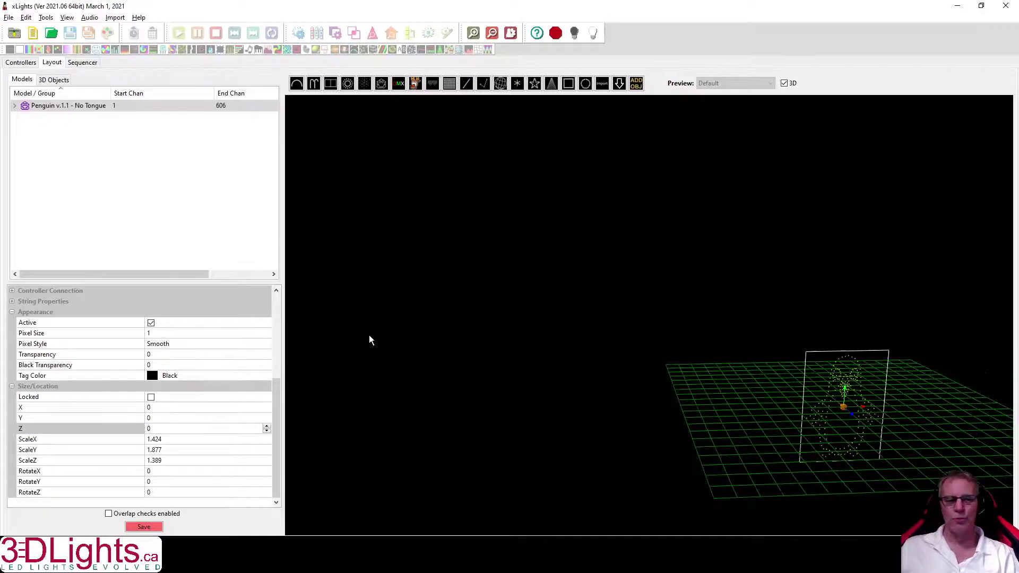
pyautogui.scroll(5, 728, 433)
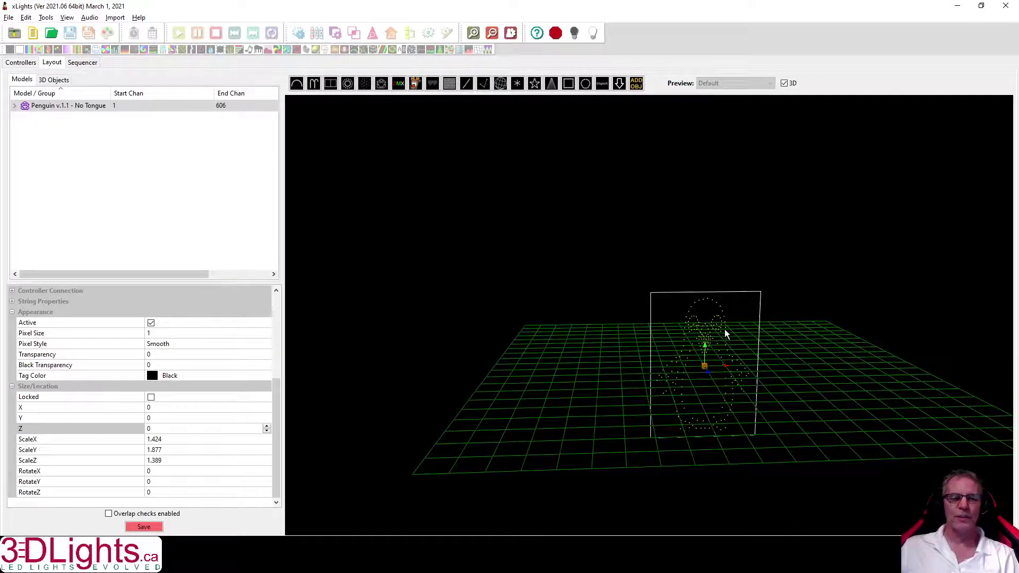
# - Align the penguin model with the ground and move it along the X axis to about -568
pyautogui.rightClick(718, 325)
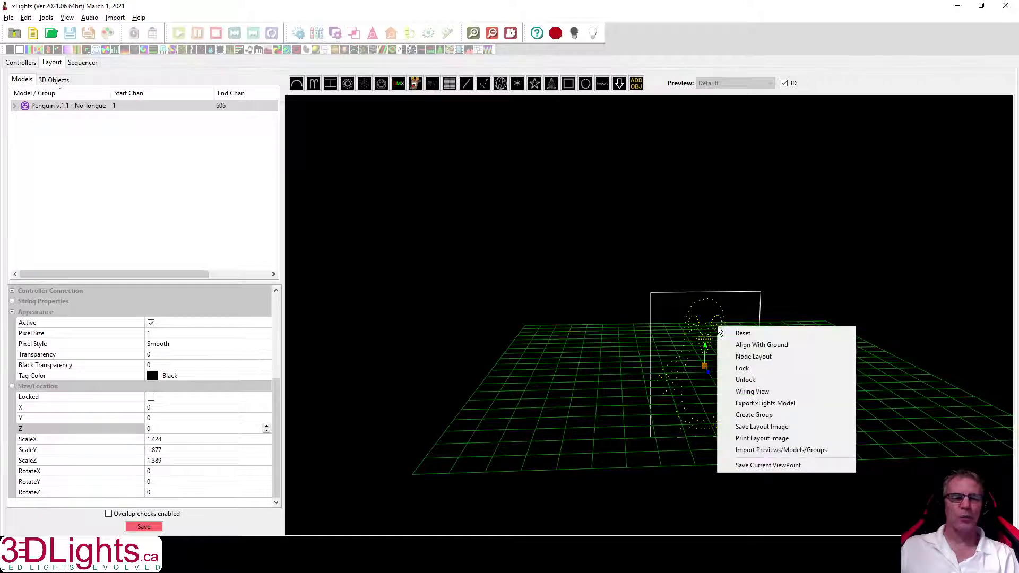
pyautogui.click(762, 346)
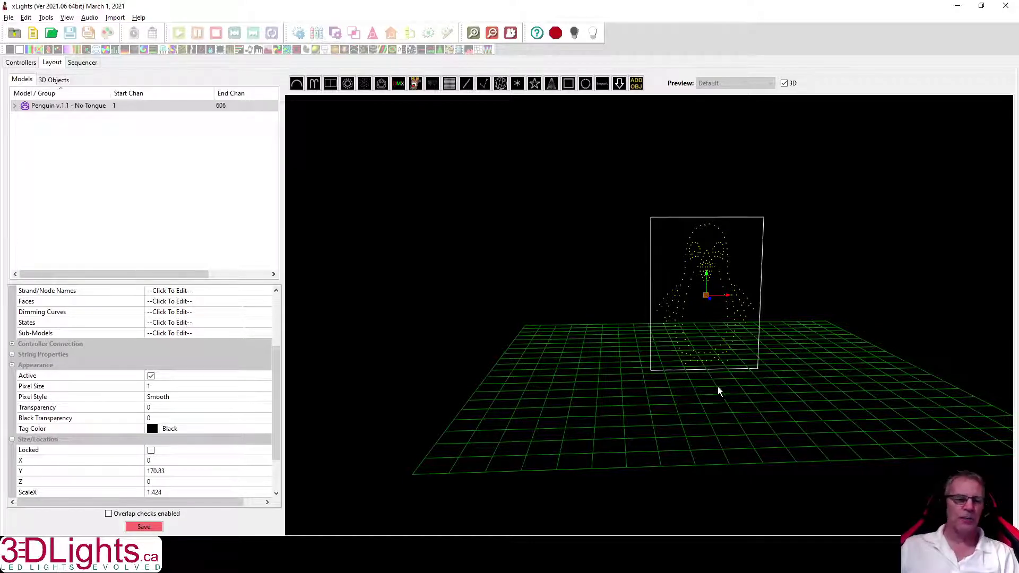
pyautogui.moveTo(734, 302); pyautogui.dragTo(479, 301)
pyautogui.scroll(5, 473, 406)
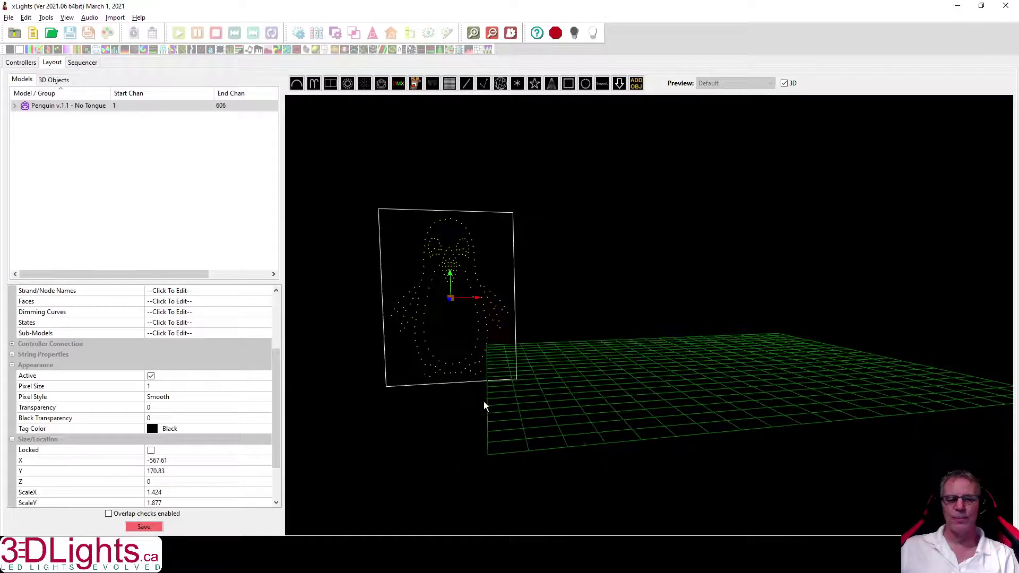
pyautogui.moveTo(554, 358); pyautogui.dragTo(552, 364)
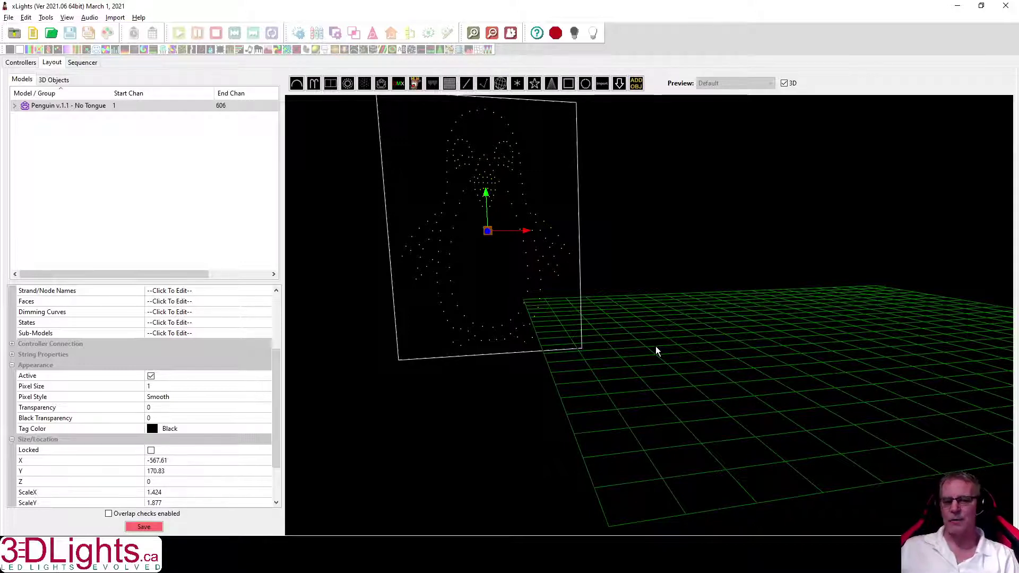
pyautogui.moveTo(655, 346); pyautogui.dragTo(656, 340)
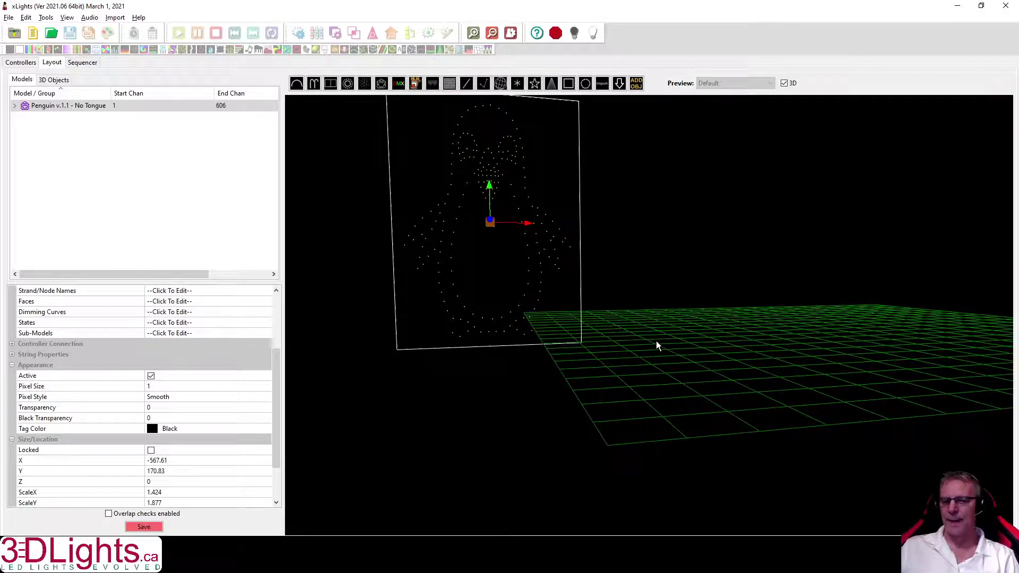
pyautogui.scroll(-5, 656, 340)
pyautogui.moveTo(783, 331); pyautogui.dragTo(781, 333)
# - Delete the penguin model from the layout
pyautogui.click(47, 105)
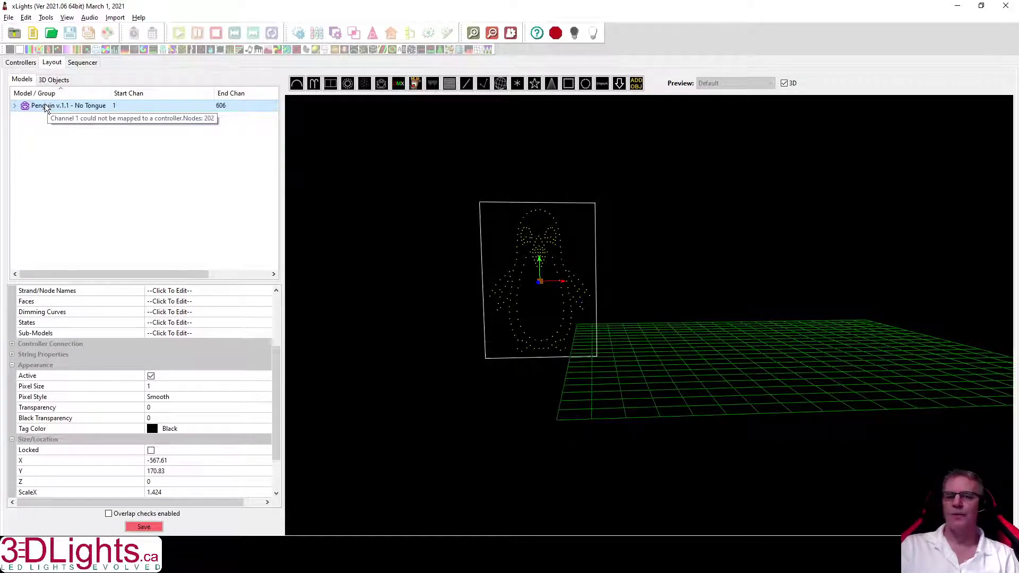
pyautogui.press('Delete')
pyautogui.click(531, 296)
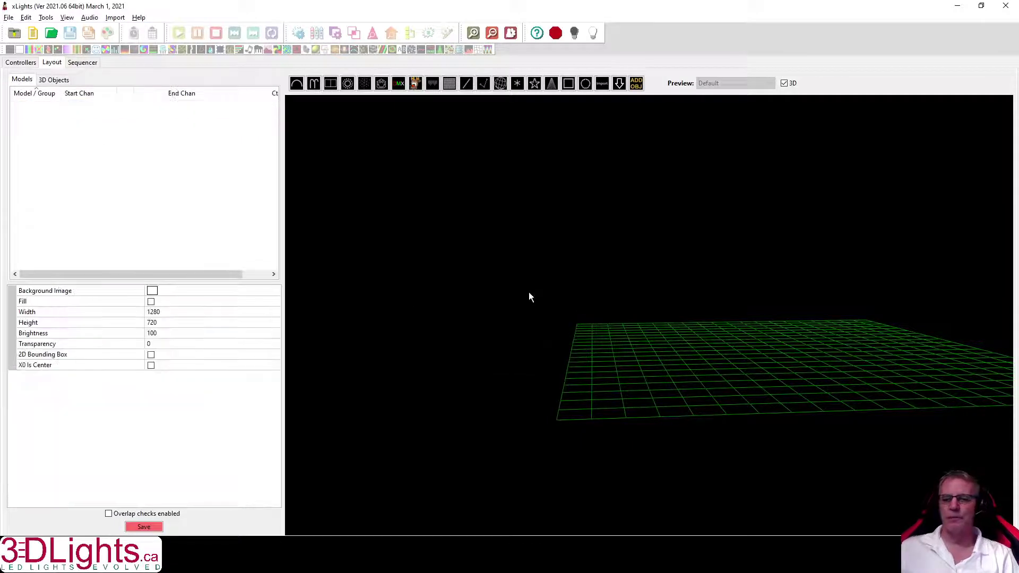
# - Show the list of 3D objects and examine the existing Gridlines object and its properties
pyautogui.click(56, 81)
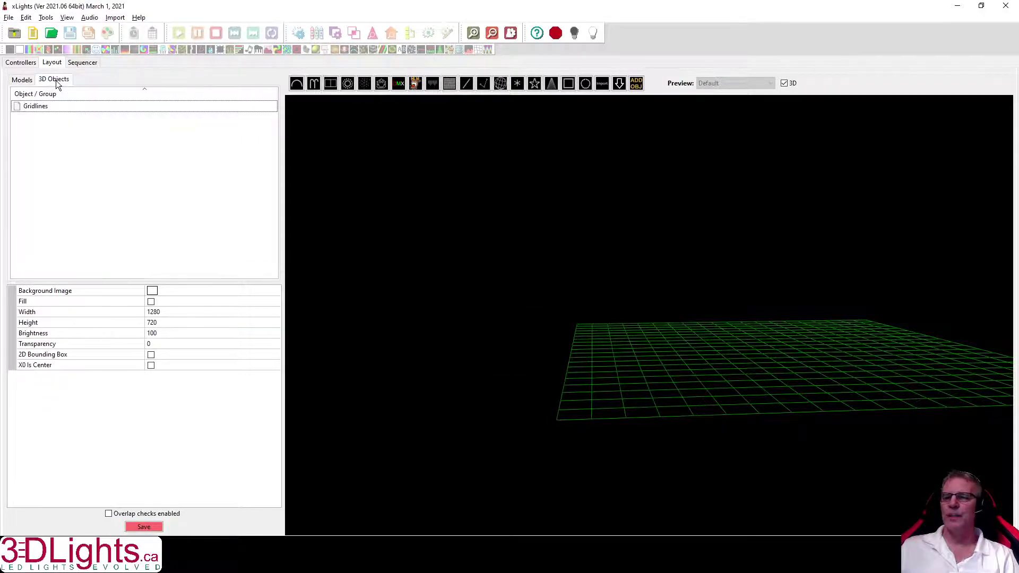
pyautogui.click(40, 109)
pyautogui.moveTo(709, 309); pyautogui.dragTo(634, 330)
pyautogui.moveTo(727, 355); pyautogui.dragTo(901, 346)
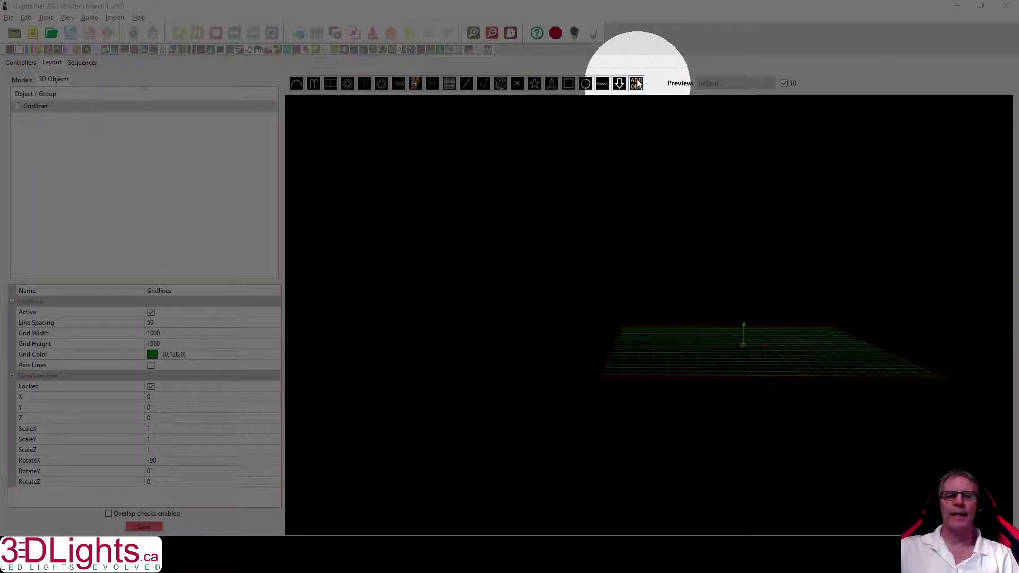
# - Add a second Gridlines object and move it along the X axis to about -764
pyautogui.click(637, 84)
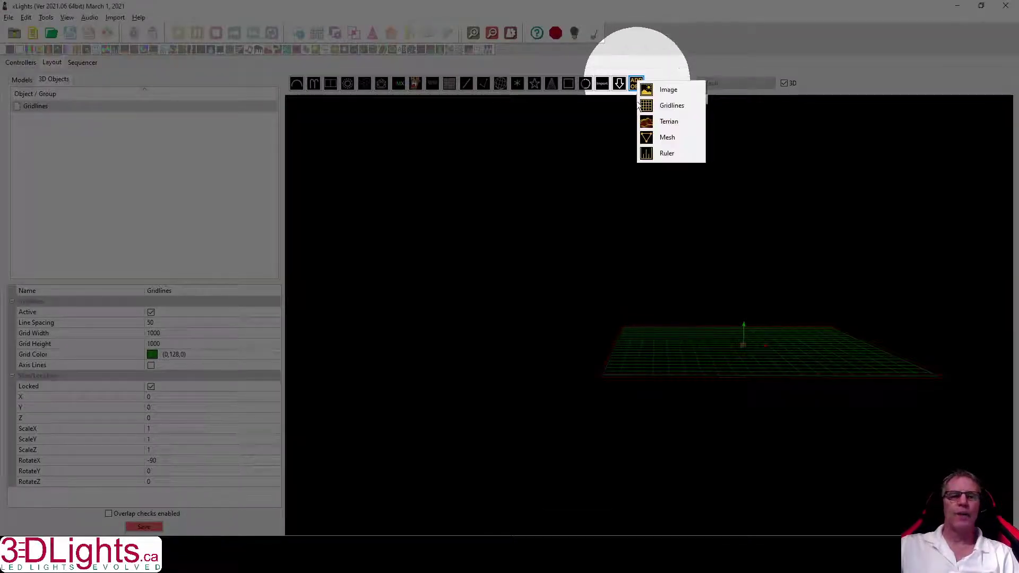
pyautogui.click(670, 106)
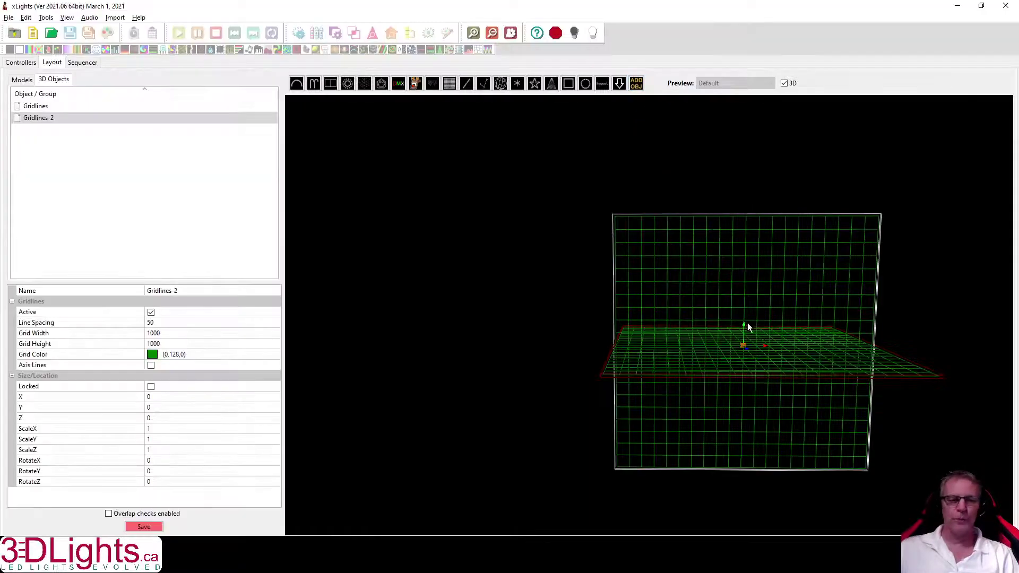
pyautogui.moveTo(741, 384)
pyautogui.mouseDown()
pyautogui.moveTo(752, 403)
pyautogui.moveTo(865, 393)
pyautogui.moveTo(750, 401)
pyautogui.mouseUp()
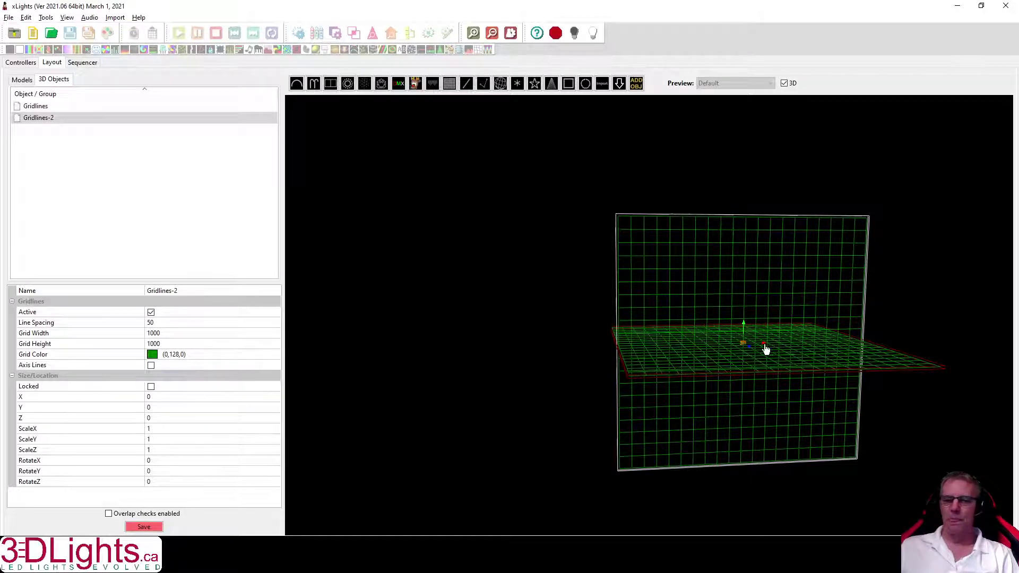
pyautogui.moveTo(766, 350); pyautogui.dragTo(573, 355)
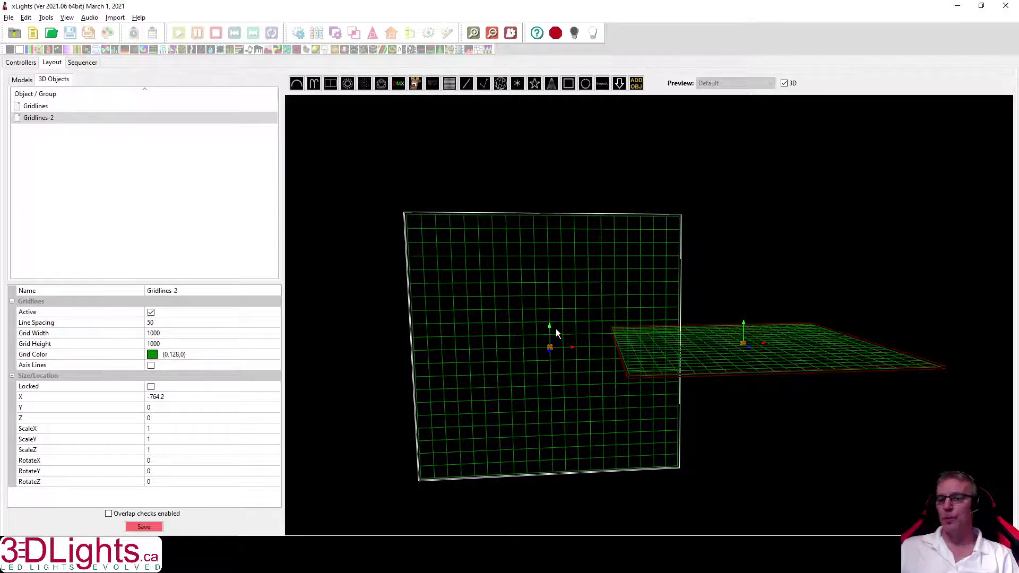
# - Set the line spacing of the new vertical gridlines to 12
pyautogui.click(176, 333)
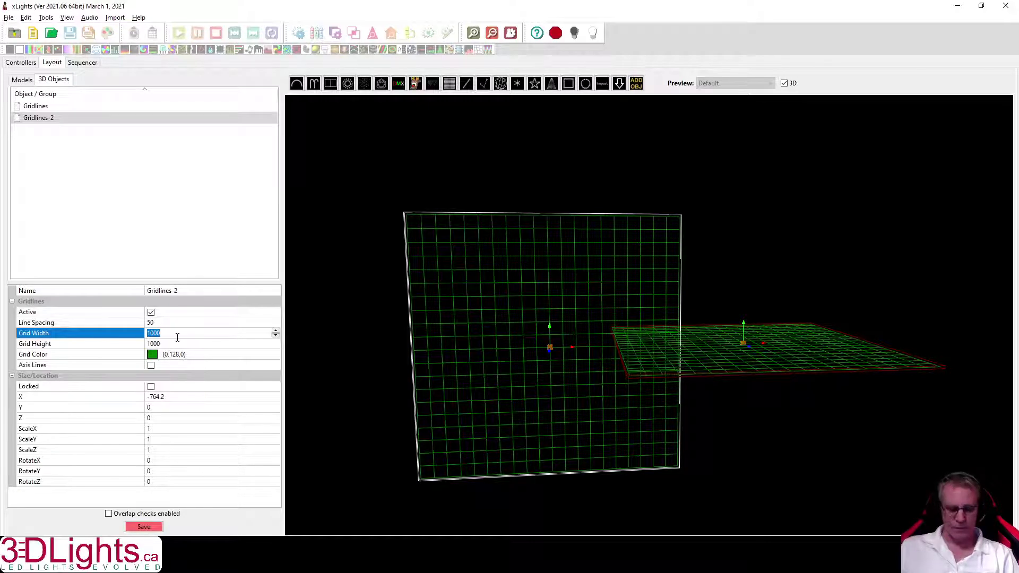
pyautogui.click(163, 324)
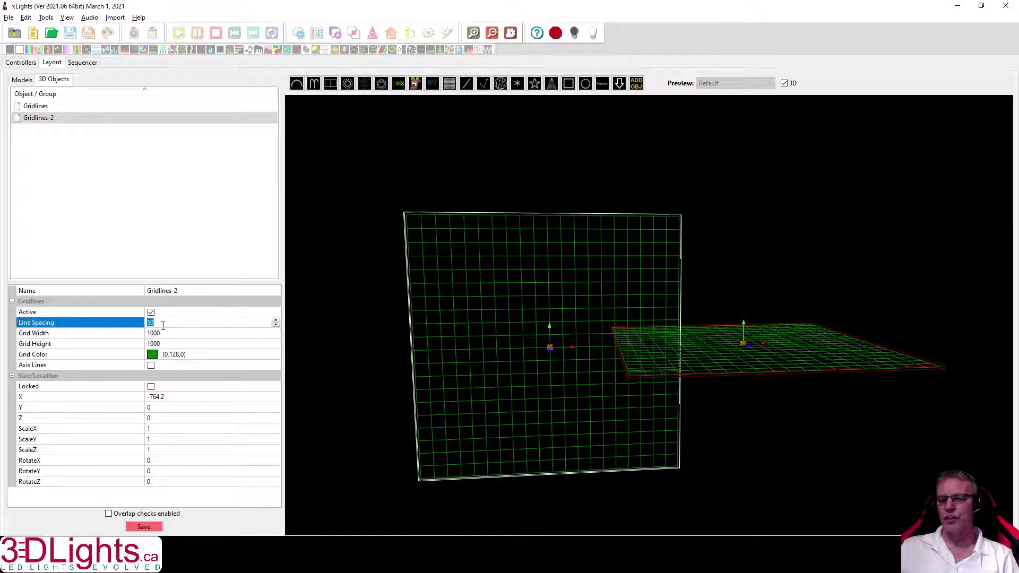
pyautogui.write('12')
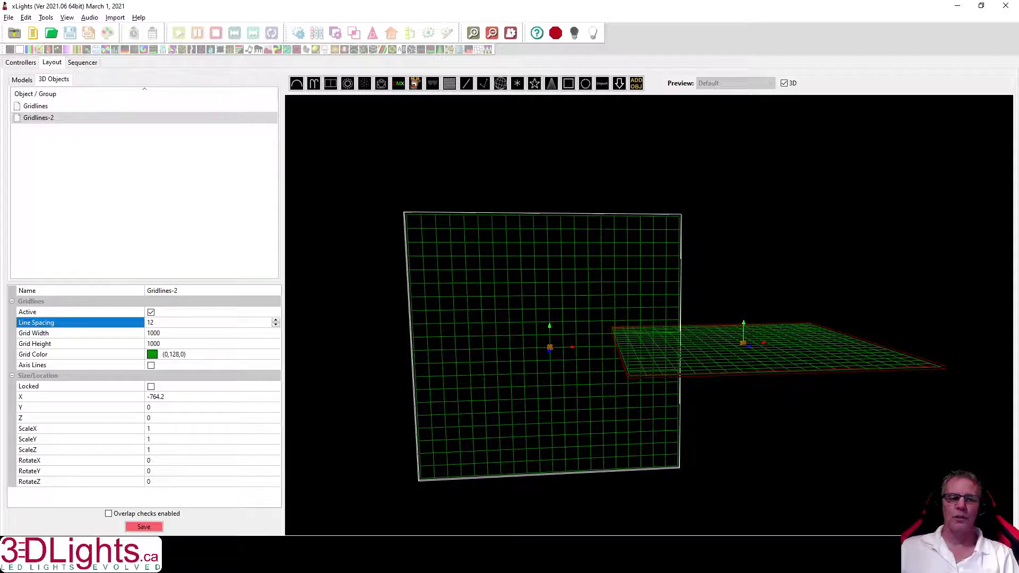
pyautogui.click(497, 311)
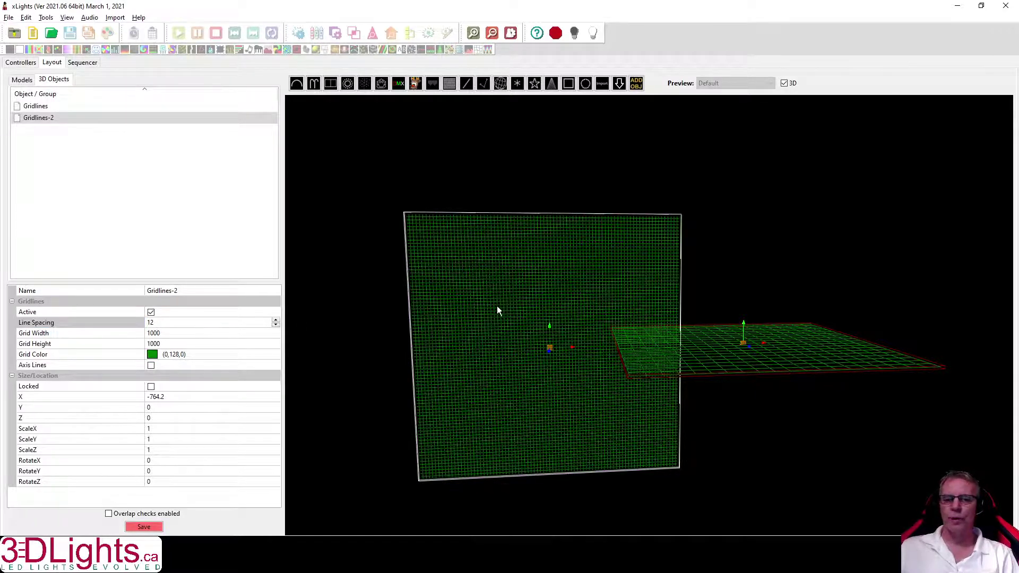
pyautogui.scroll(3, 522, 325)
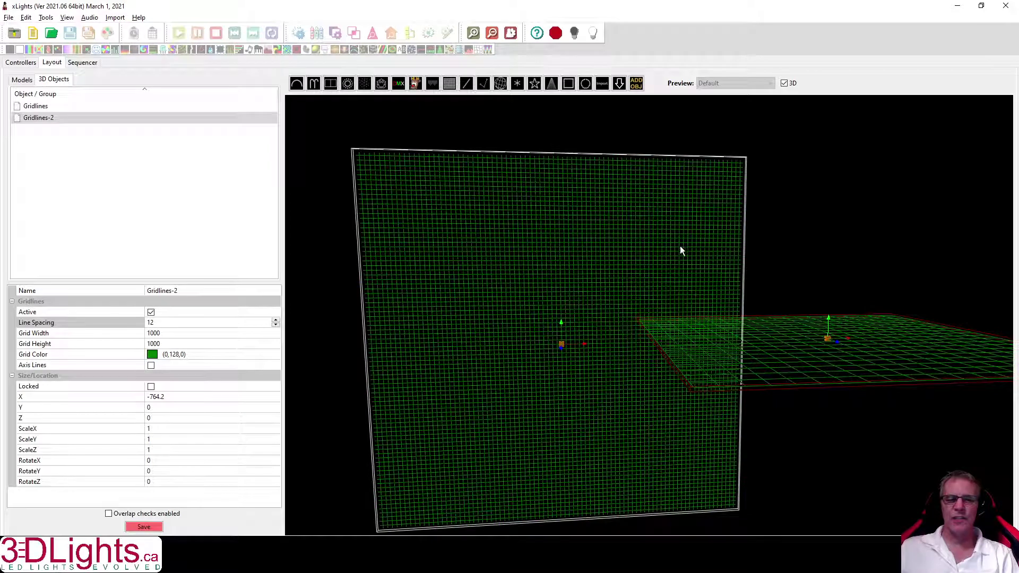
# - Set both the grid width and grid height of the vertical gridlines to 96
pyautogui.click(169, 333)
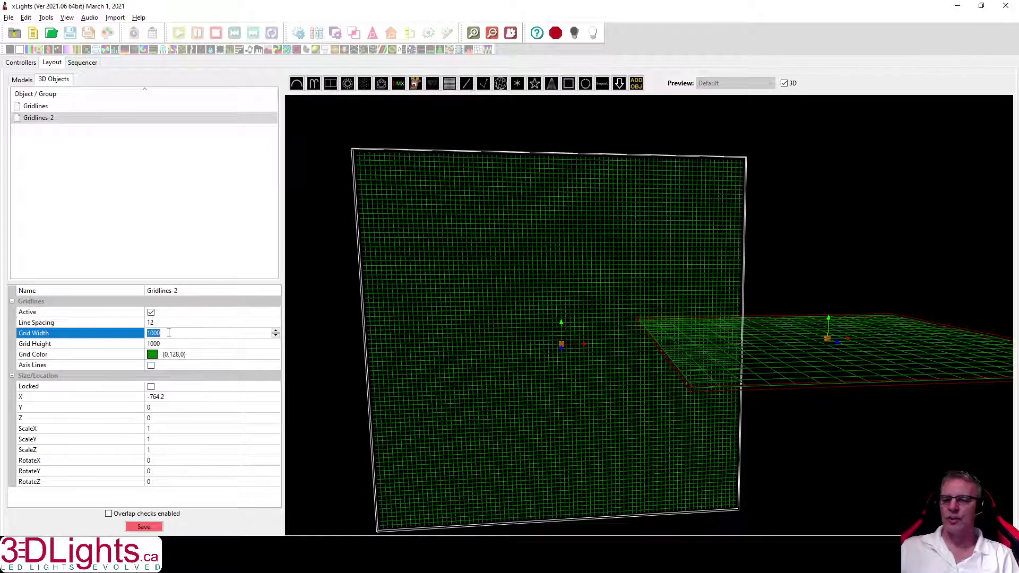
pyautogui.write('96')
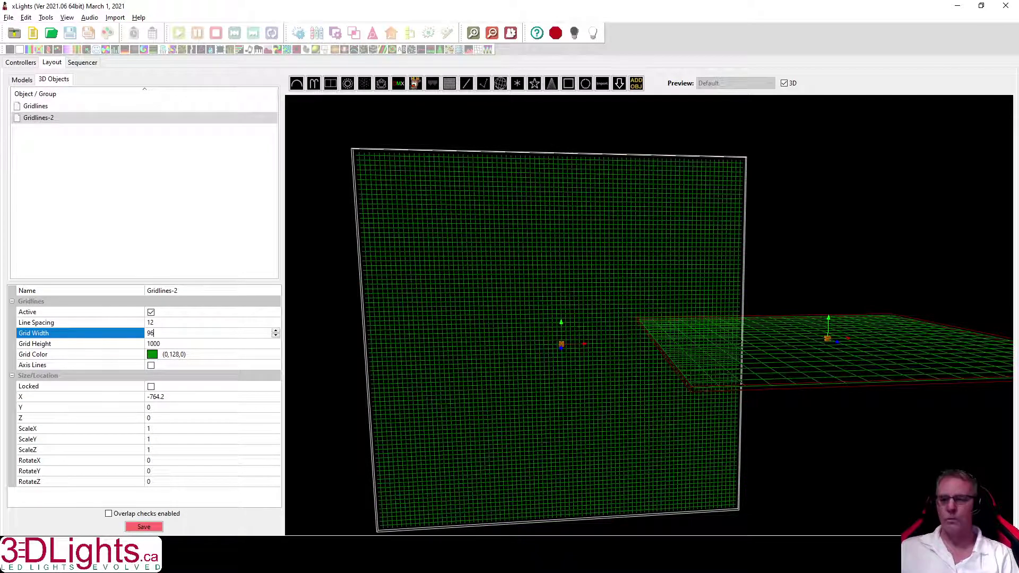
pyautogui.press('Return')
pyautogui.click(177, 342)
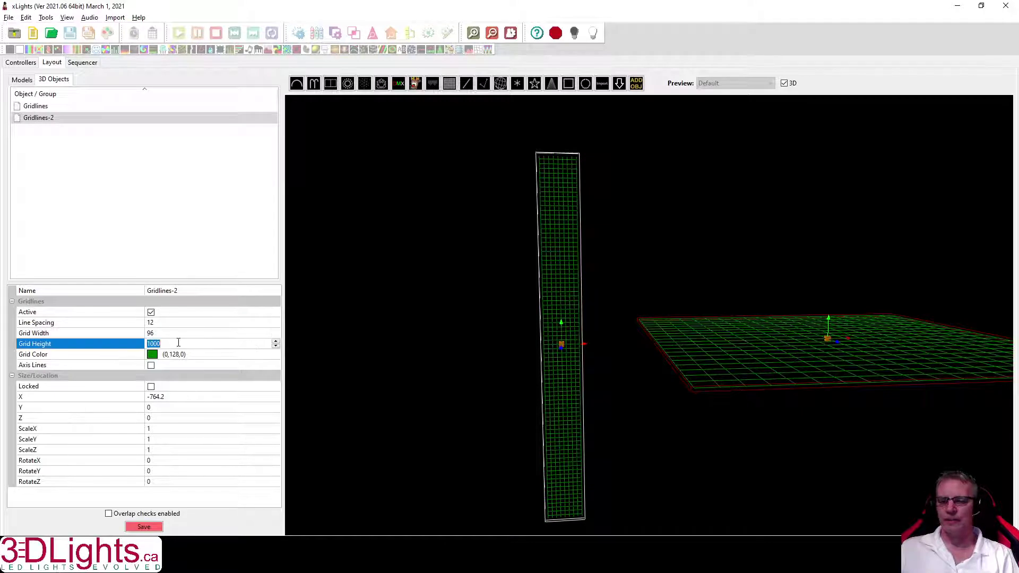
pyautogui.write('96')
pyautogui.press('Return')
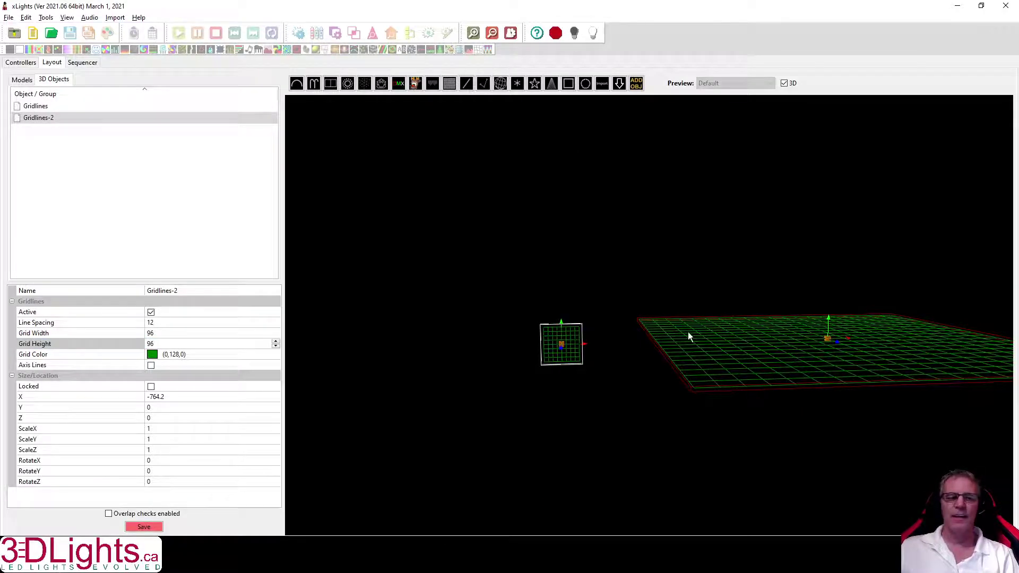
# - Align the small vertical gridlines with the ground
pyautogui.scroll(2, 575, 375)
pyautogui.scroll(2, 623, 330)
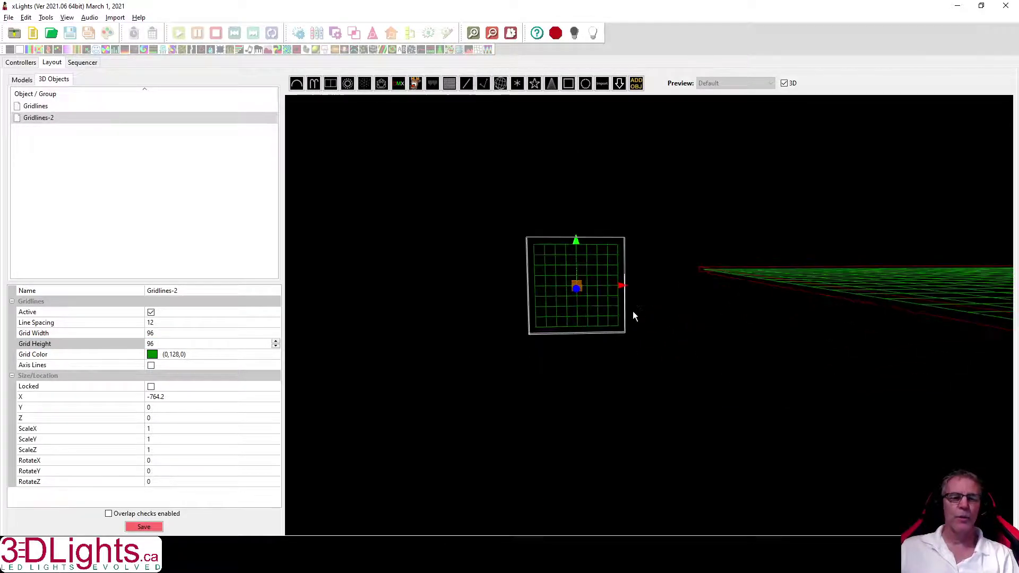
pyautogui.moveTo(660, 307); pyautogui.dragTo(656, 314)
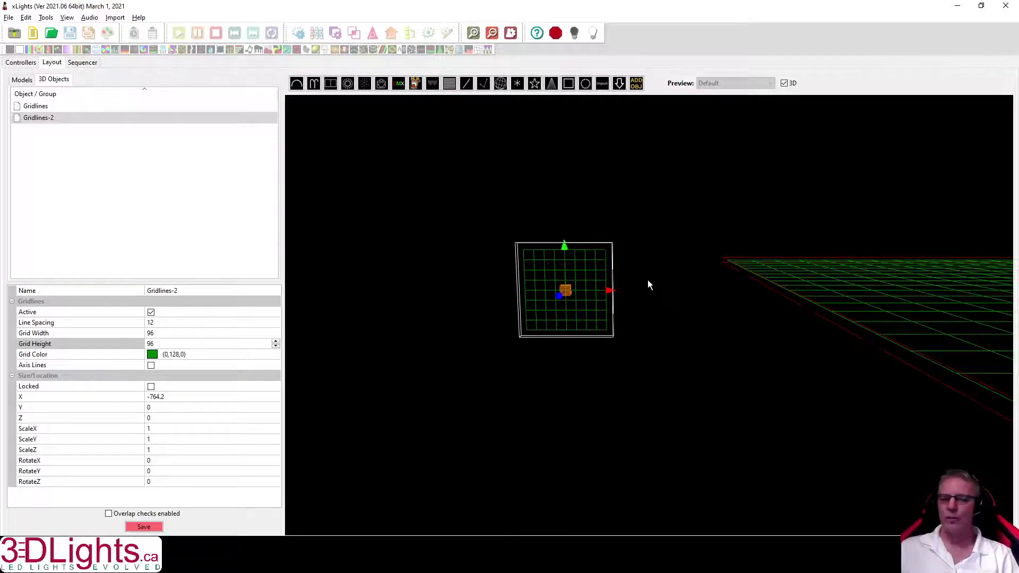
pyautogui.rightClick(601, 272)
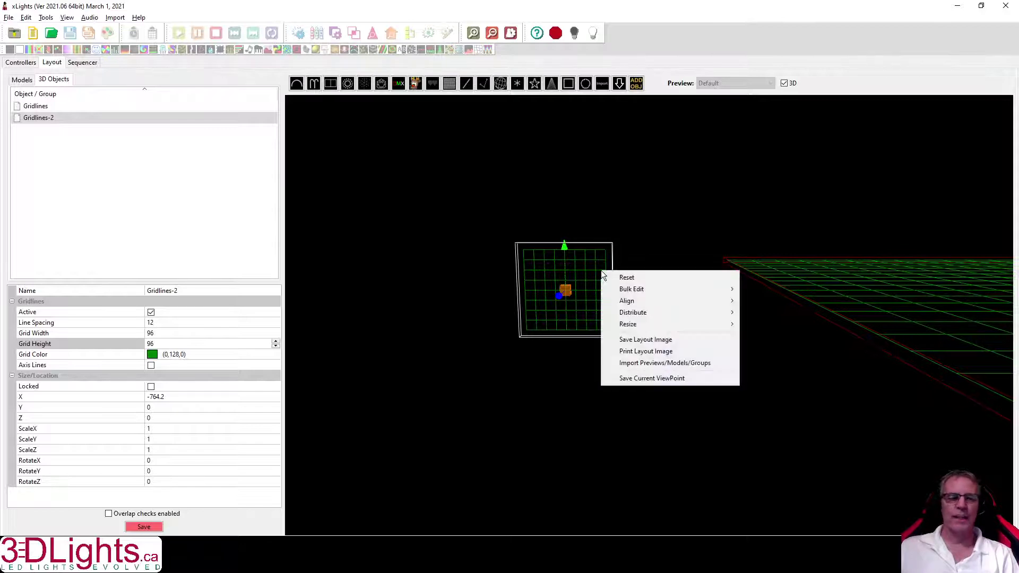
pyautogui.moveTo(633, 301)
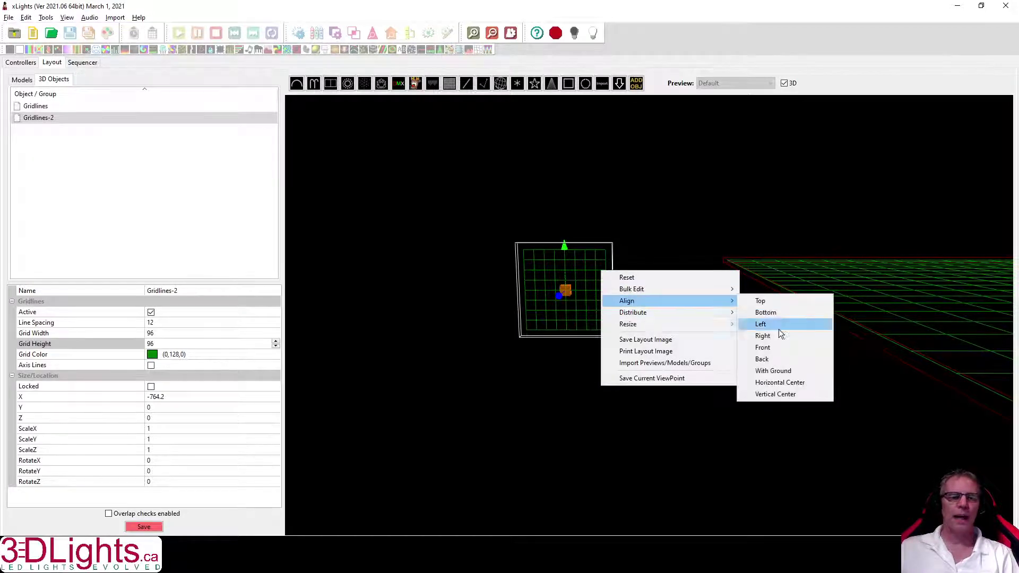
pyautogui.click(781, 370)
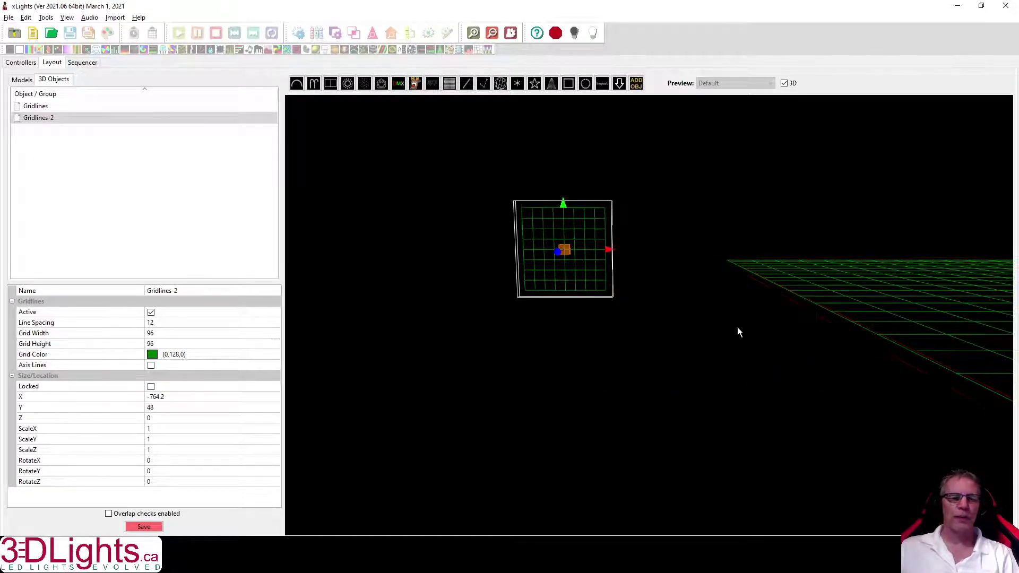
# - Move the vertical gridlines along the X axis closer to the ground grid, to about -619
pyautogui.moveTo(610, 254); pyautogui.dragTo(796, 264)
pyautogui.scroll(3, 808, 304)
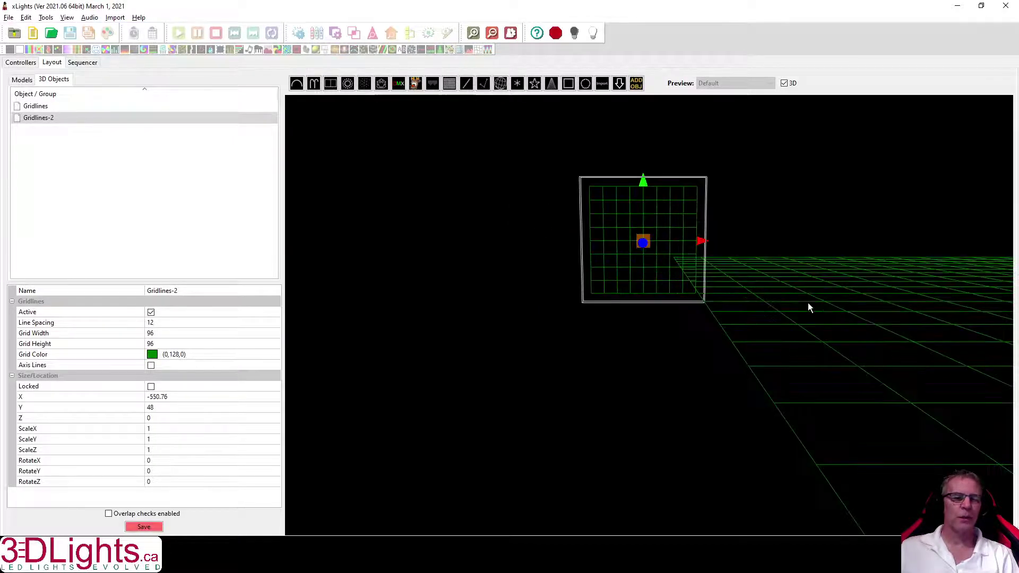
pyautogui.moveTo(632, 235); pyautogui.dragTo(562, 251)
pyautogui.moveTo(604, 307); pyautogui.dragTo(609, 307)
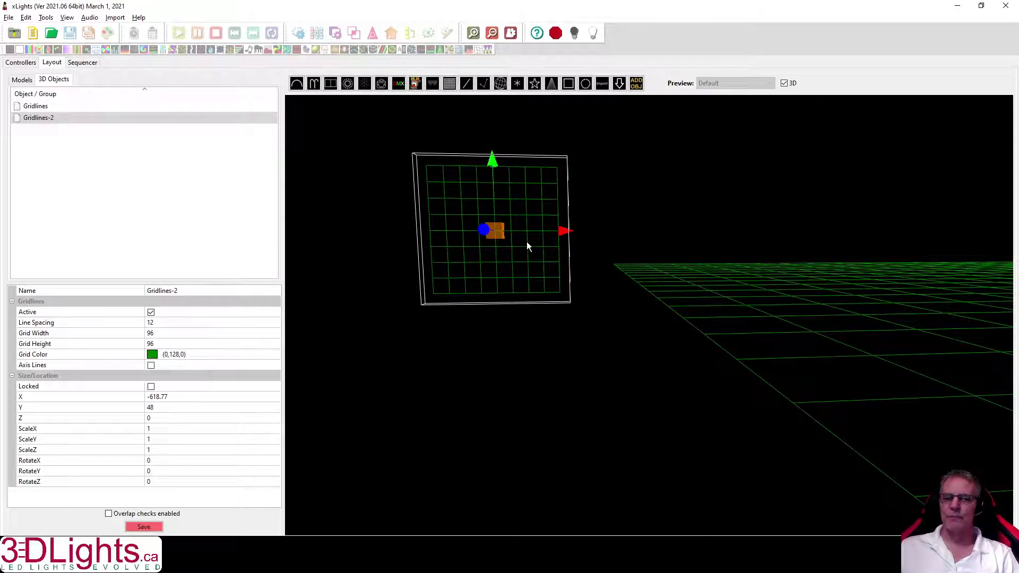
# - Try a line spacing of 6 on the vertical gridlines, and set it back to 12
pyautogui.click(175, 321)
pyautogui.write('6')
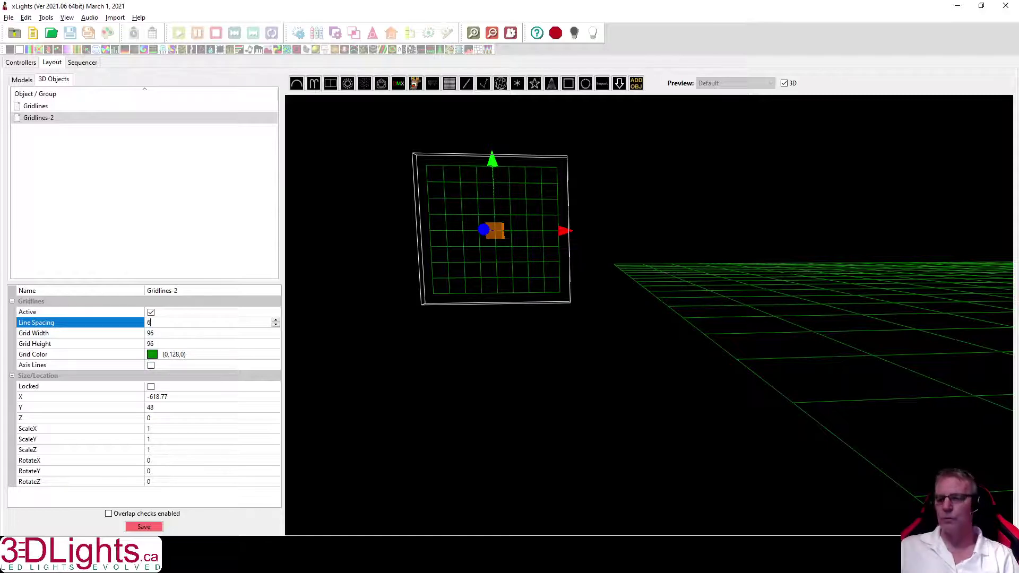
pyautogui.press('Return')
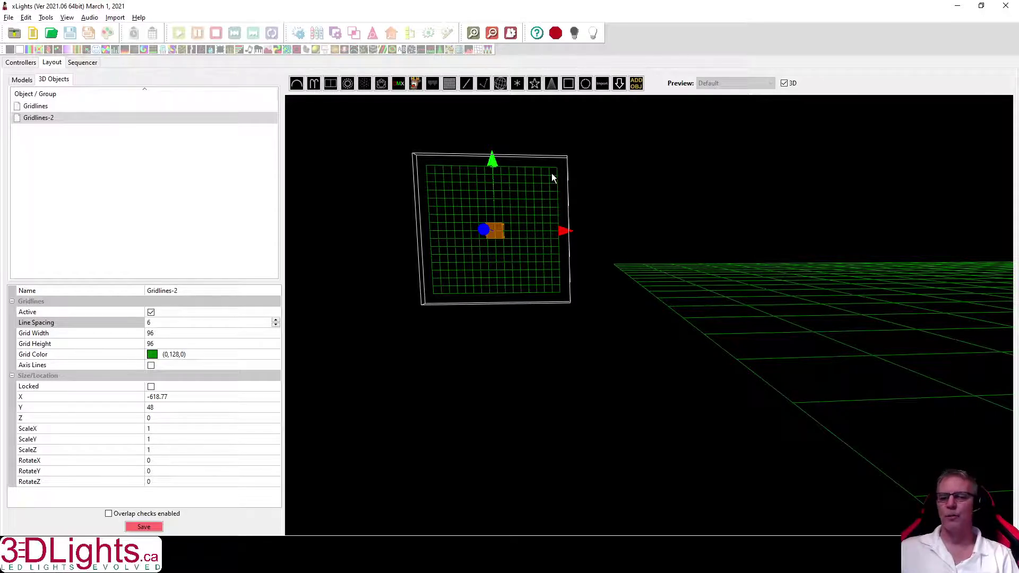
pyautogui.click(157, 321)
pyautogui.write('12')
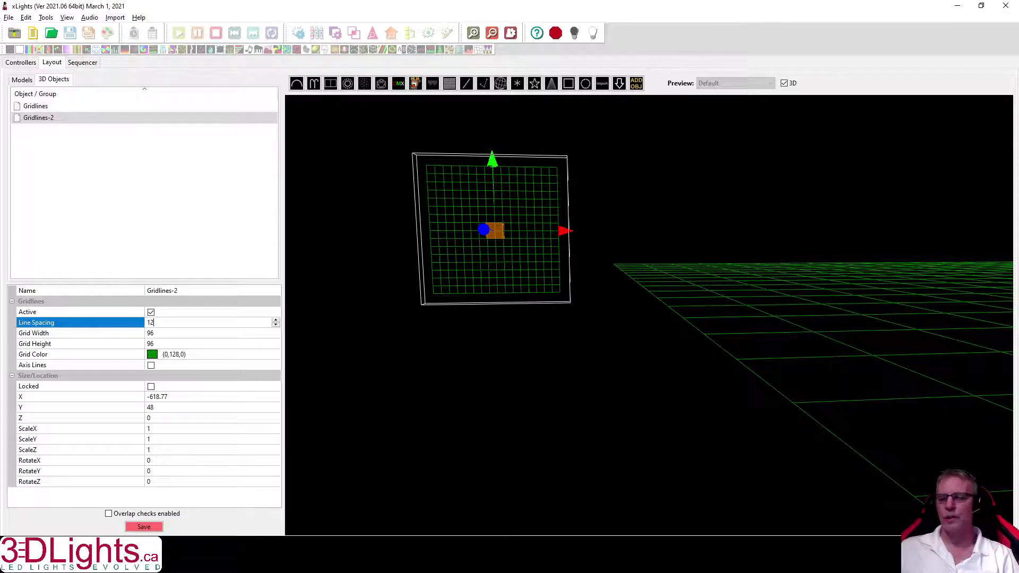
pyautogui.press('Return')
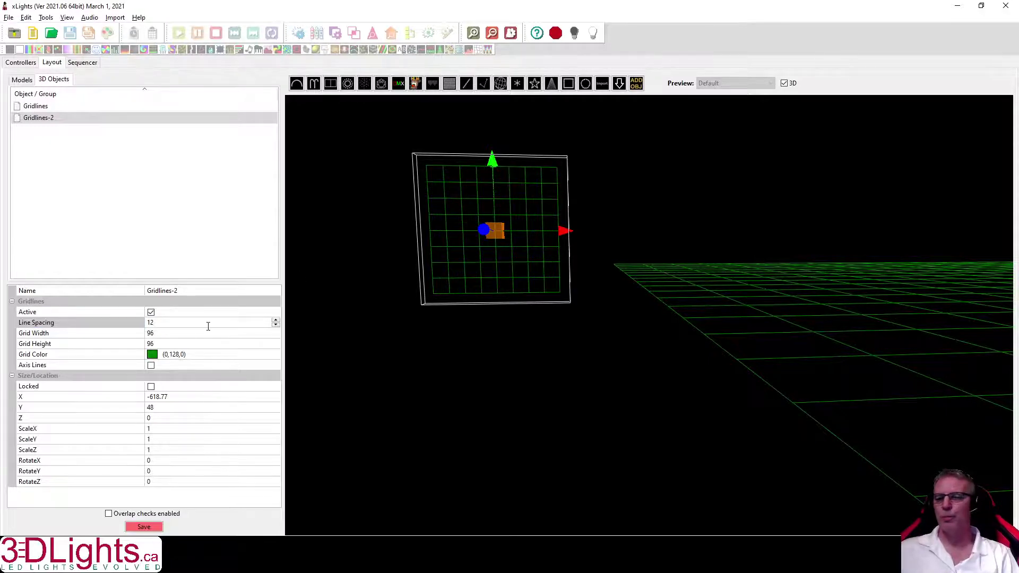
# - Try a grid width of 84 on the vertical gridlines, and return it to 96
pyautogui.click(169, 334)
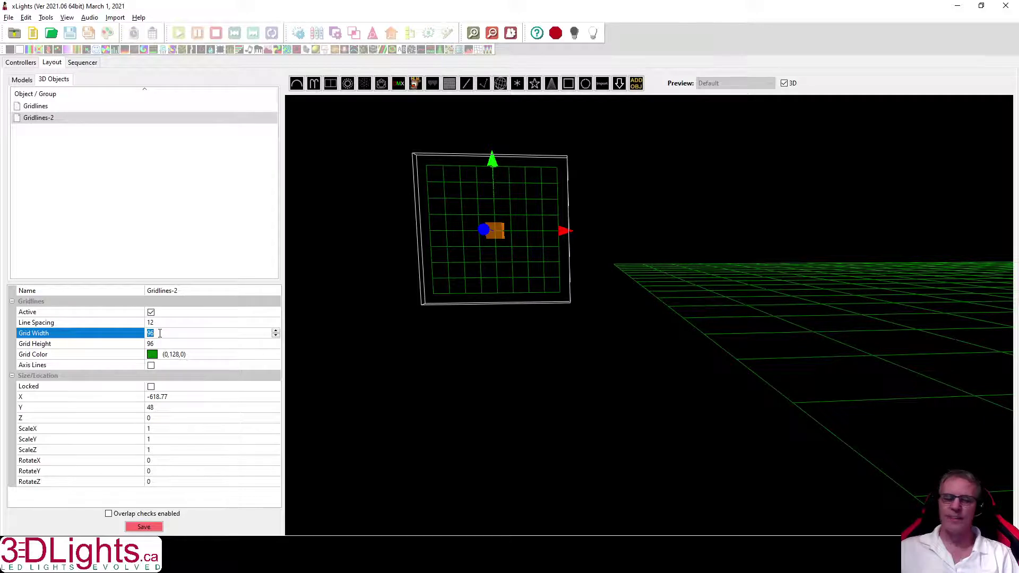
pyautogui.write('84')
pyautogui.press('Return')
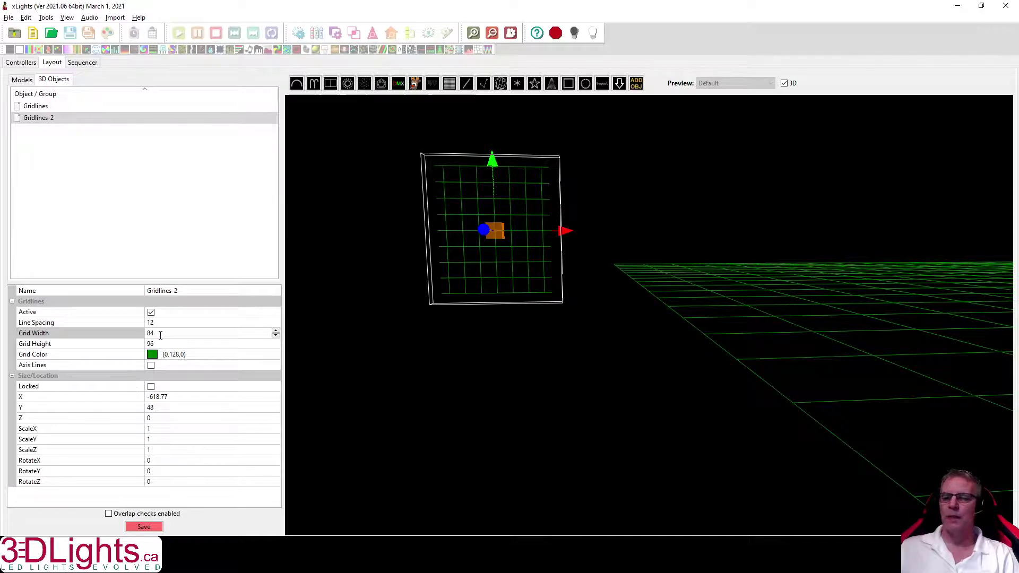
pyautogui.click(142, 333)
pyautogui.write('96')
pyautogui.press('Return')
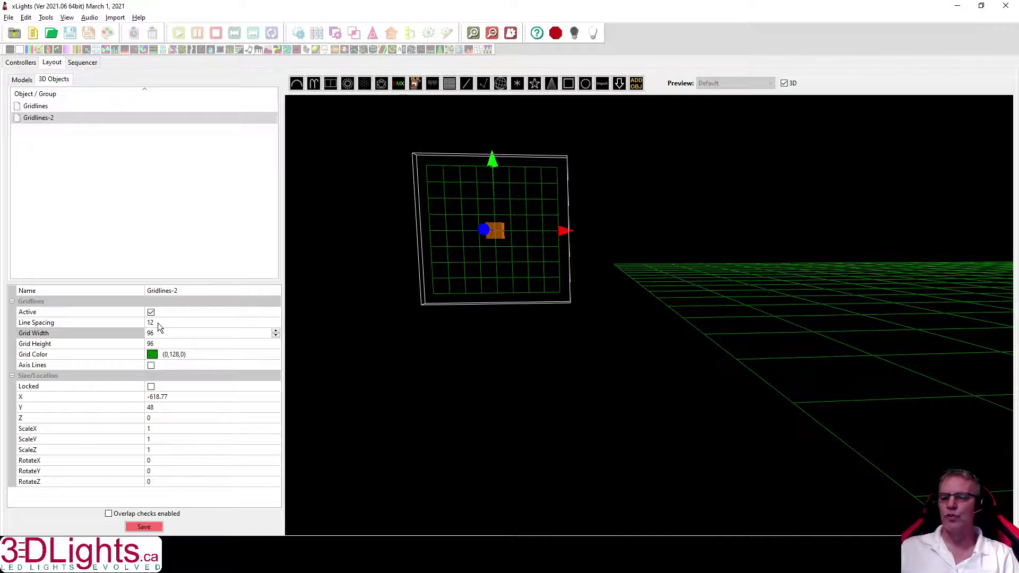
# - Set the vertical gridlines' line spacing to 6 and their grid width to 84
pyautogui.click(120, 320)
pyautogui.write('6')
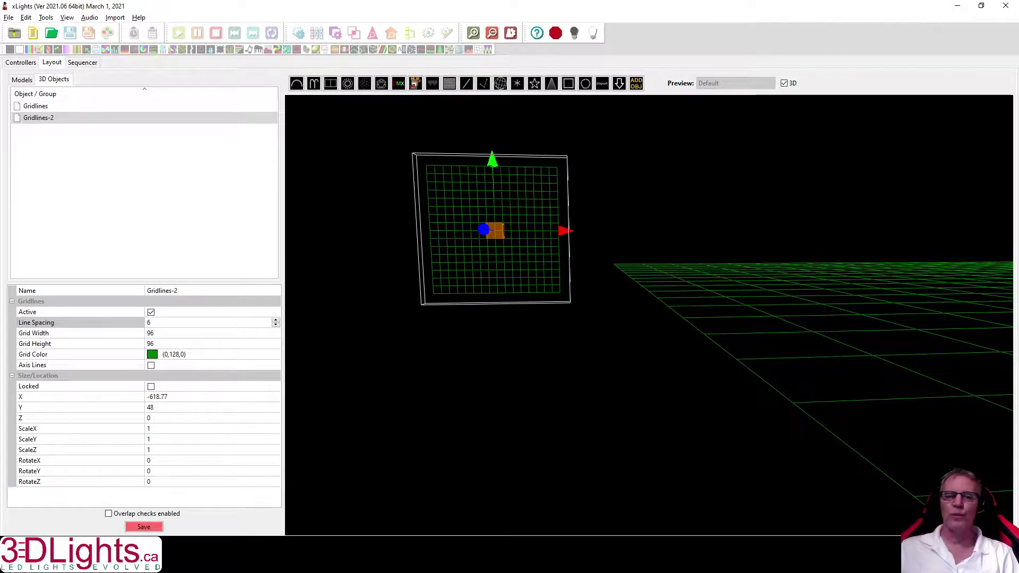
pyautogui.click(160, 334)
pyautogui.write('84')
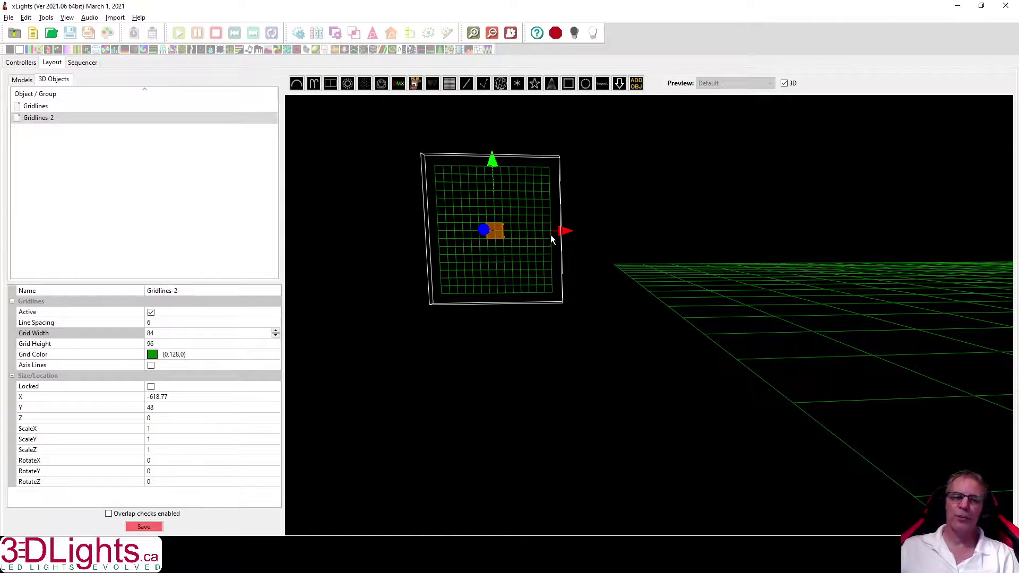
# - Restore the vertical gridlines' grid width to 96 and their line spacing to 12
pyautogui.click(127, 333)
pyautogui.write('96')
pyautogui.press('Return')
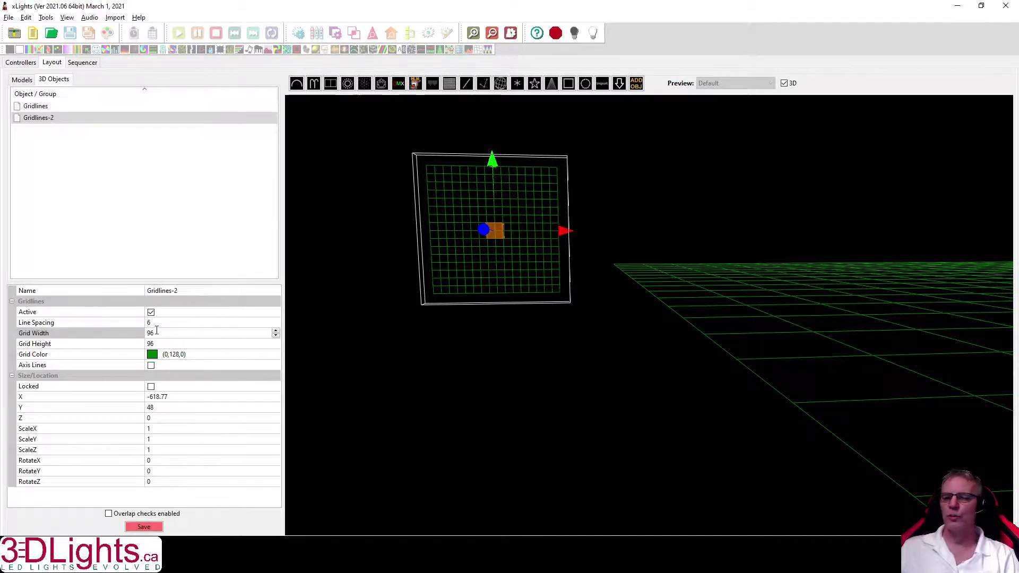
pyautogui.click(154, 322)
pyautogui.write('12')
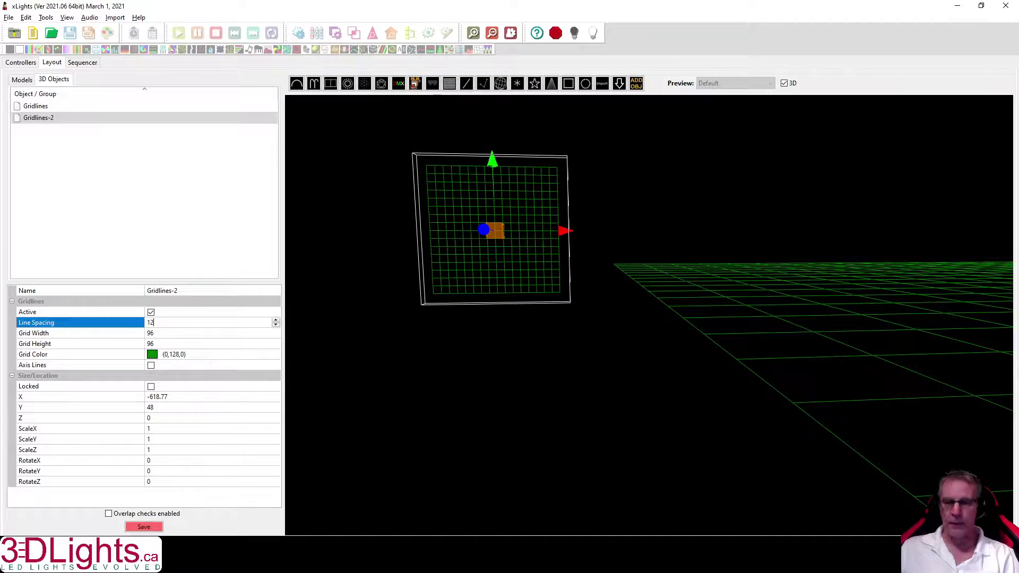
pyautogui.press('Return')
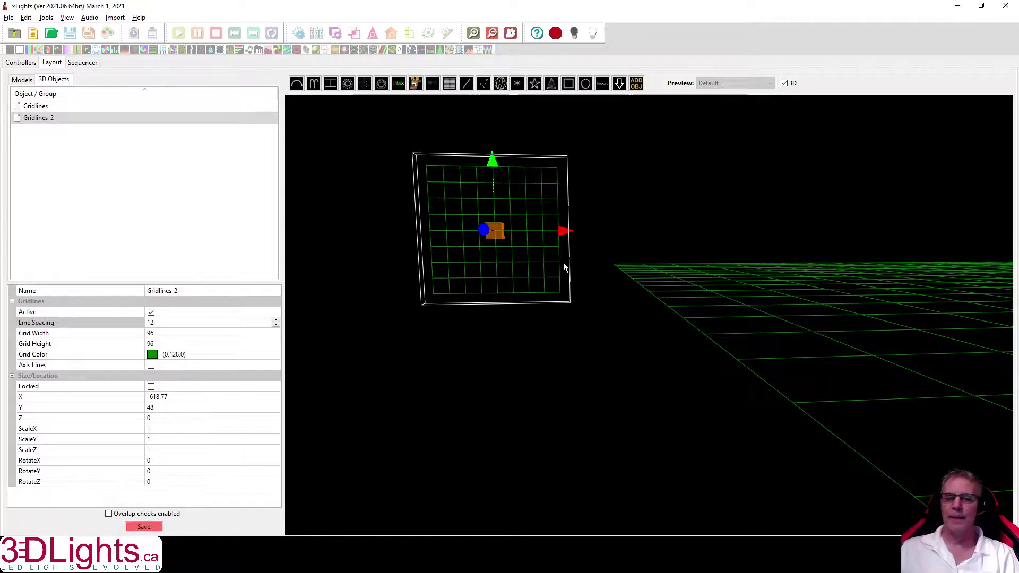
# - Save the layout with both gridlines objects
pyautogui.moveTo(596, 334); pyautogui.dragTo(377, 348)
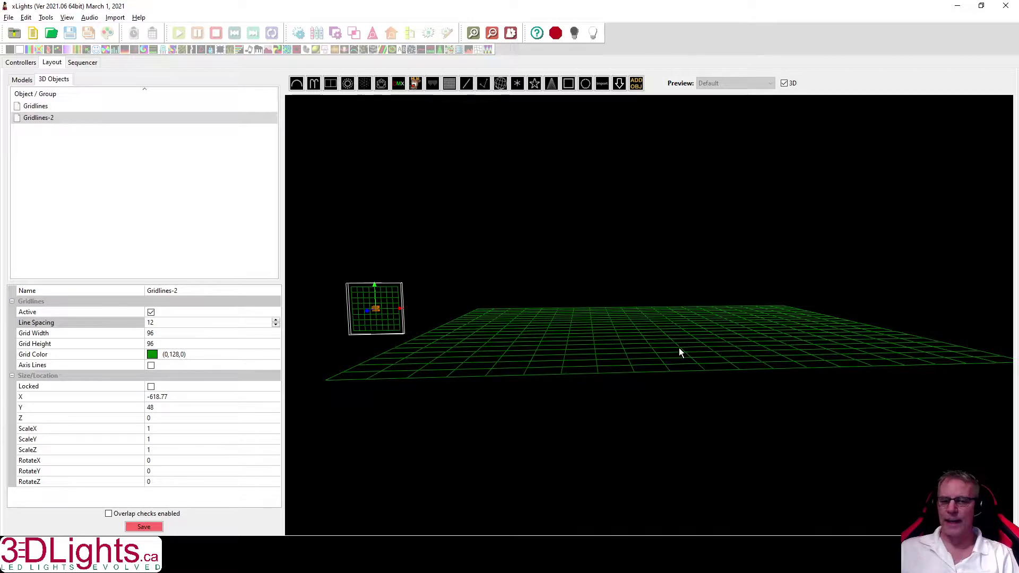
pyautogui.click(150, 527)
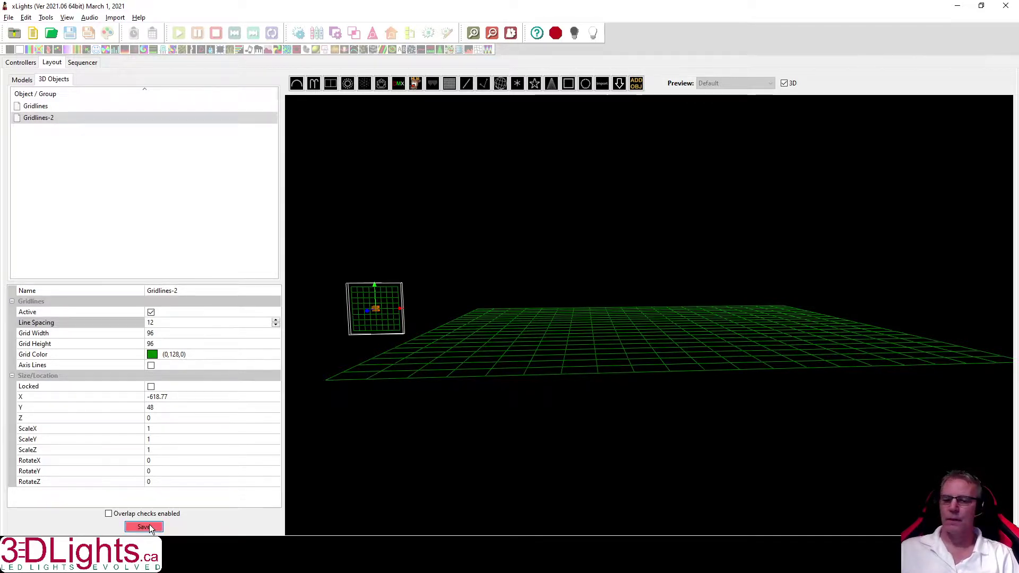